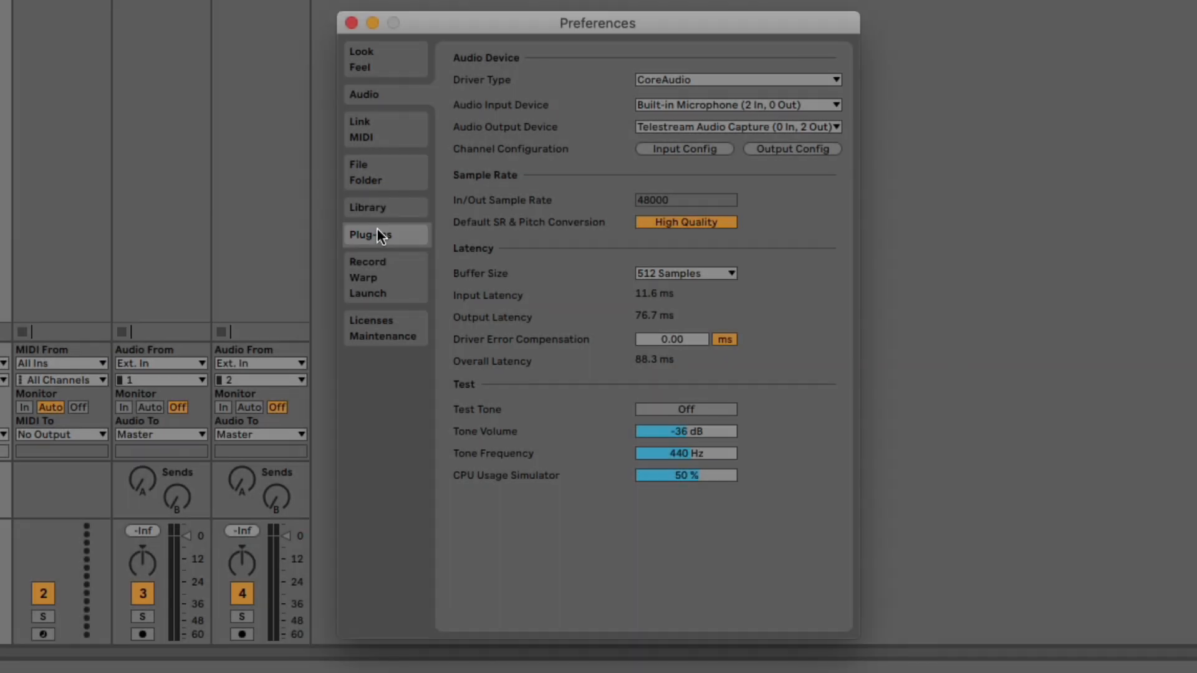
Step: Enable the VST2 plug-in system folders in the plug-in preferences and close the preferences
{"action": "left_click", "coordinate": [377, 230]}
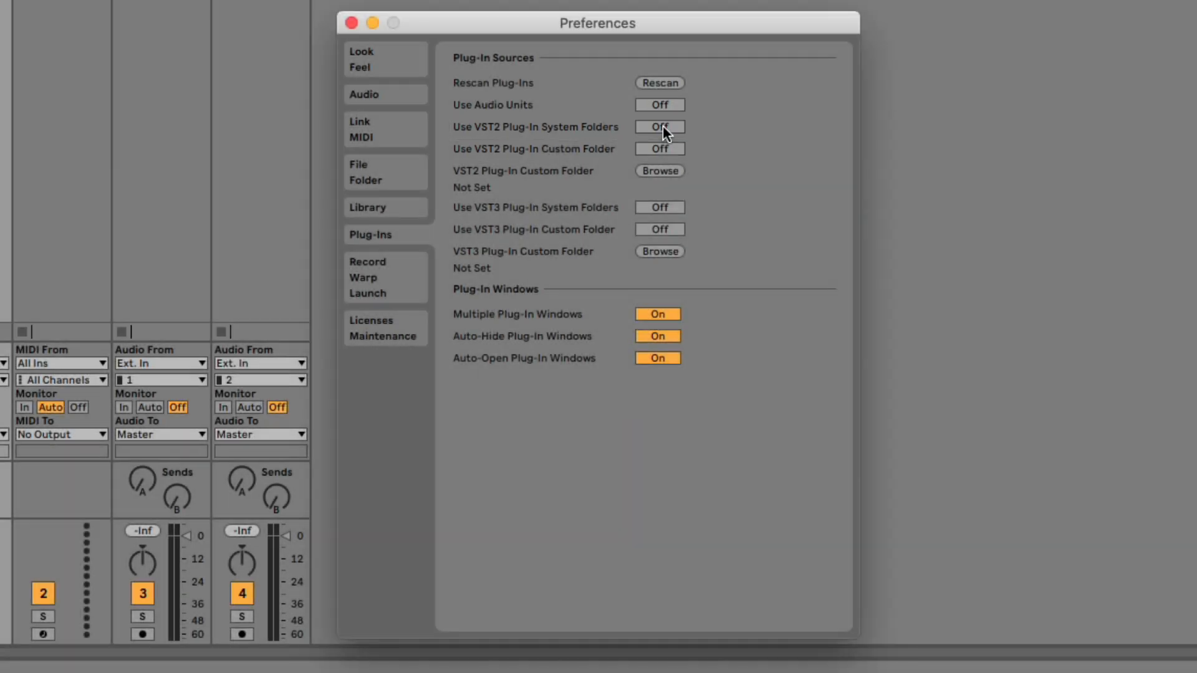
{"action": "left_click", "coordinate": [662, 127]}
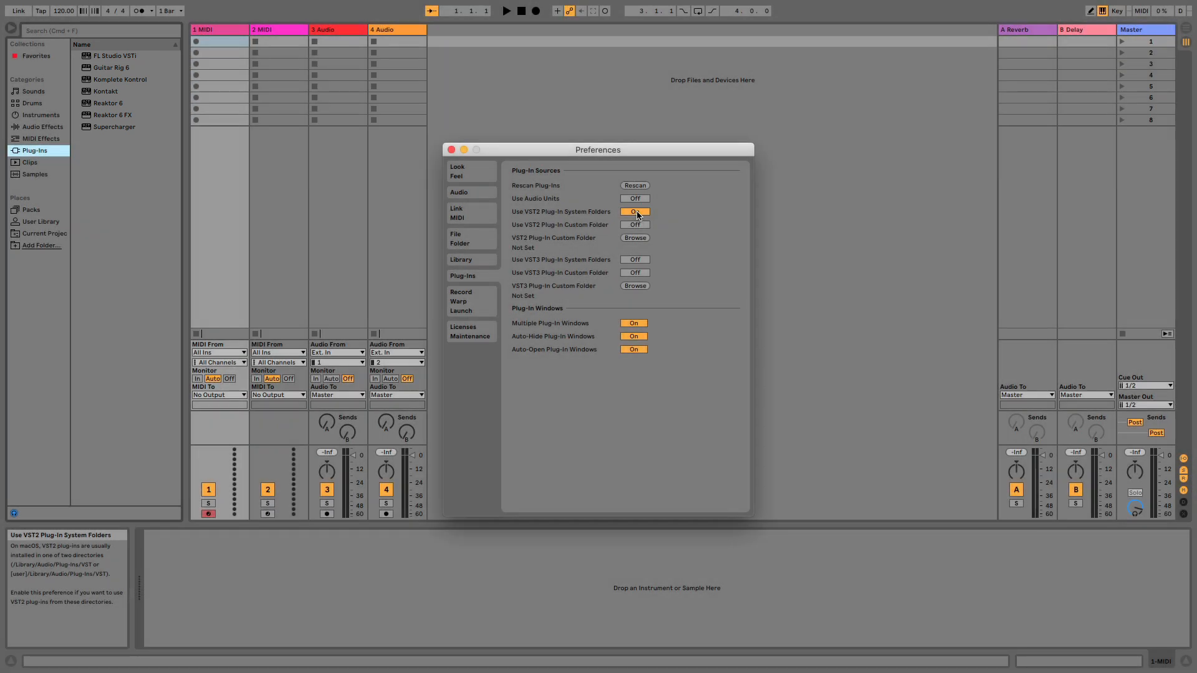
{"action": "left_click", "coordinate": [451, 150]}
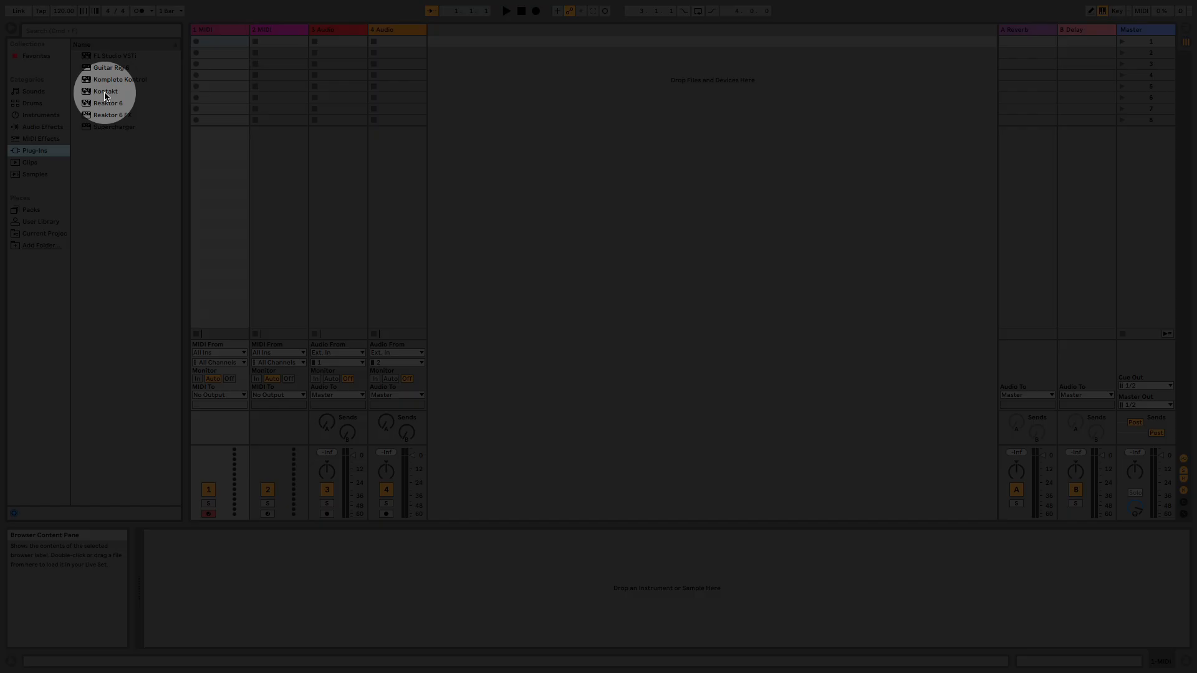
Step: Load the Kontakt plug-in onto the first MIDI track and reposition its plug-in window
{"action": "left_click", "coordinate": [117, 92]}
{"action": "left_click_drag", "start_coordinate": [116, 92], "coordinate": [228, 32]}
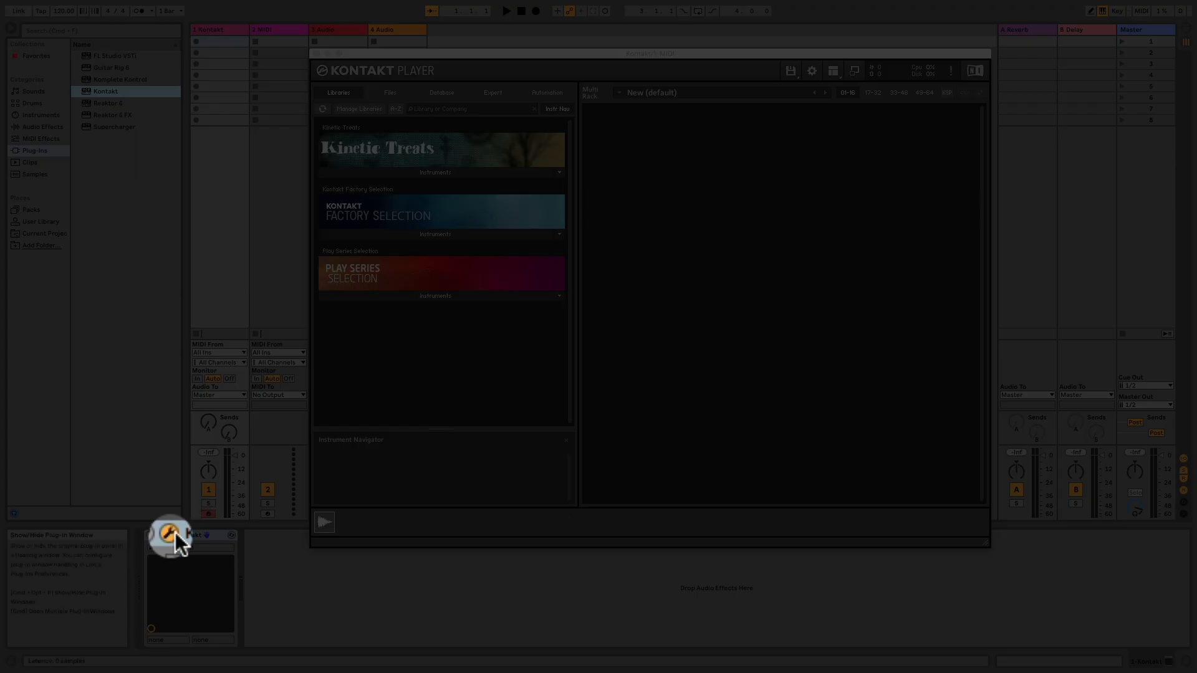
{"action": "left_click", "coordinate": [174, 533]}
{"action": "left_click", "coordinate": [175, 533]}
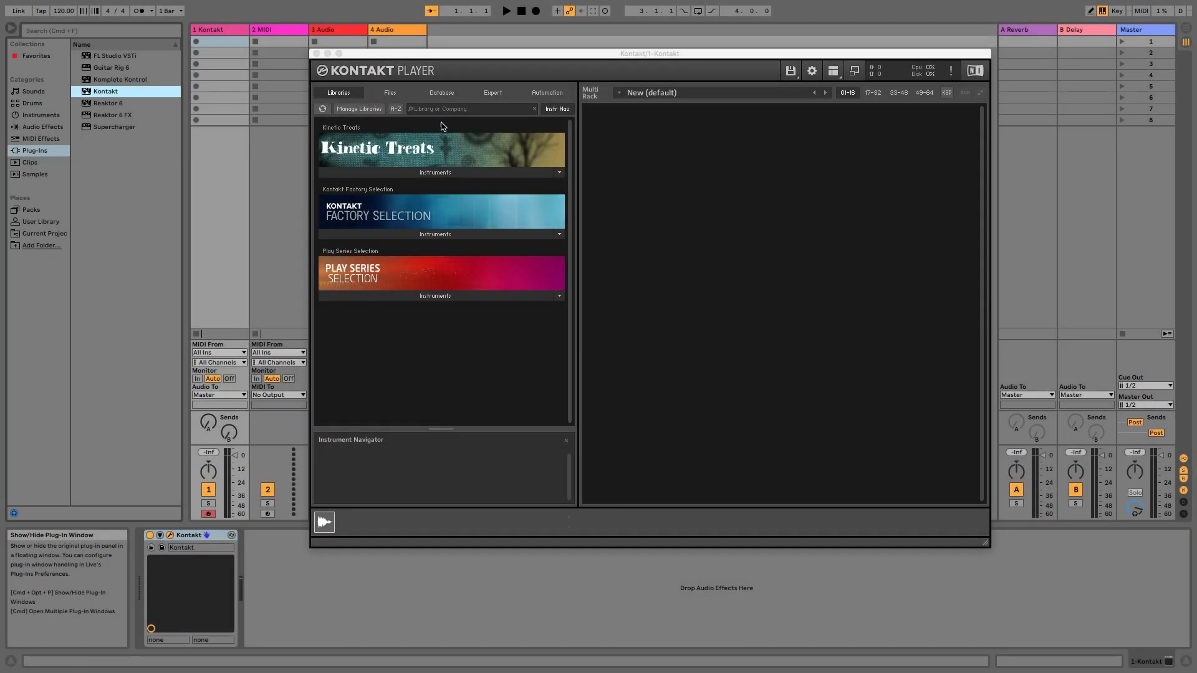
{"action": "left_click_drag", "start_coordinate": [464, 57], "coordinate": [342, 48]}
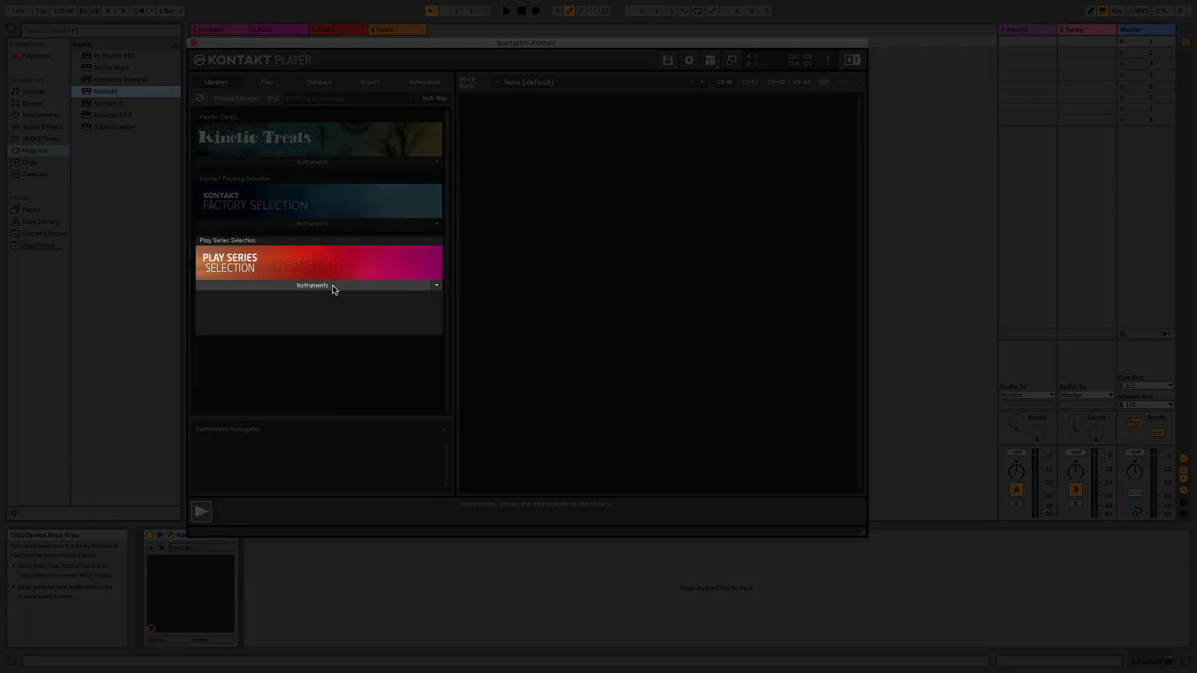
Step: Load Analog Dreams from the Play Series Selection, choose its Oberbrass lead snapshot, and close the Kontakt window
{"action": "left_click", "coordinate": [334, 287]}
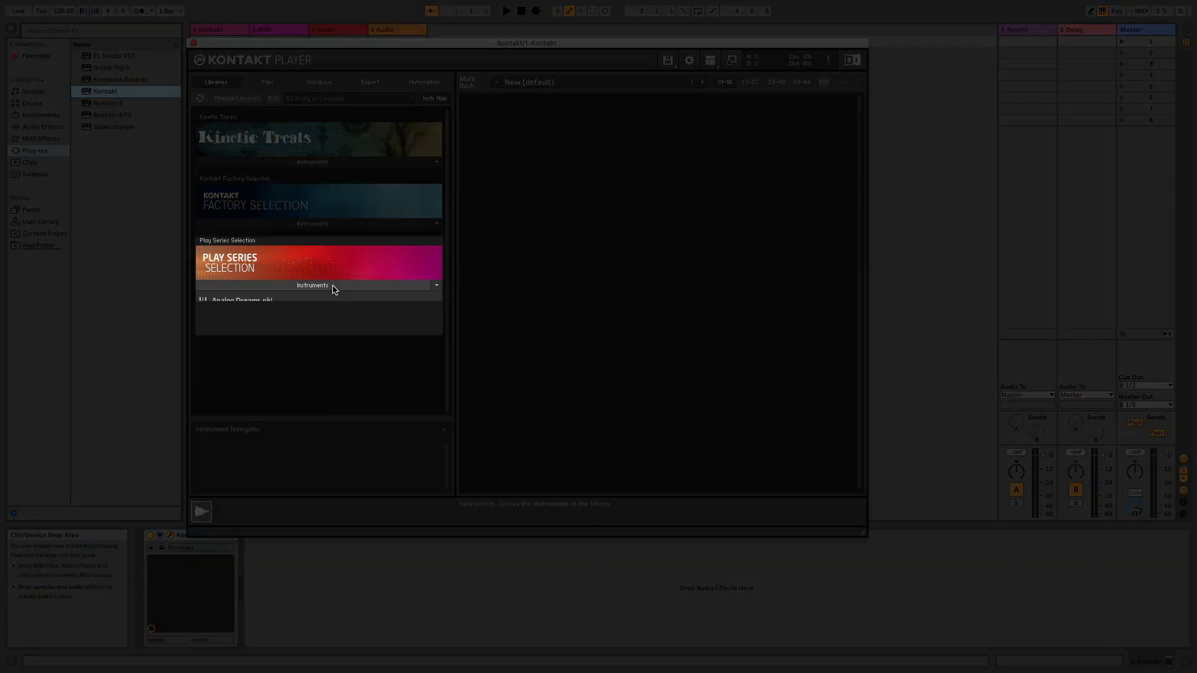
{"action": "double_click", "coordinate": [258, 301]}
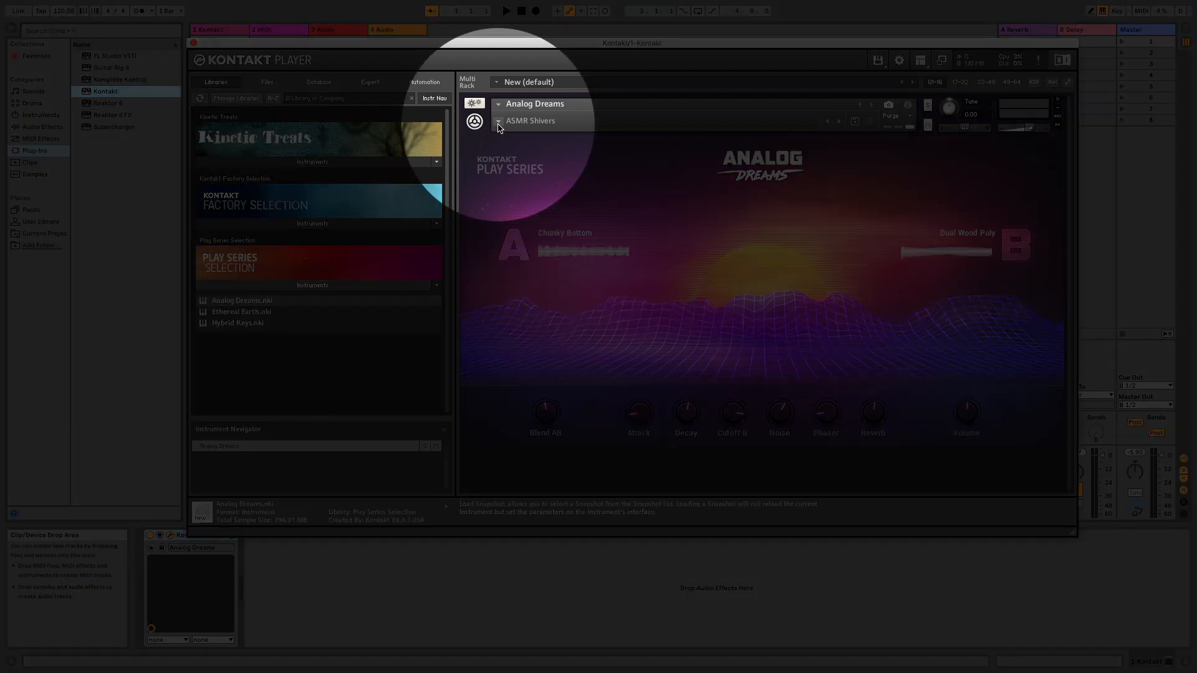
{"action": "left_click", "coordinate": [496, 122]}
{"action": "mouse_move", "coordinate": [513, 157]}
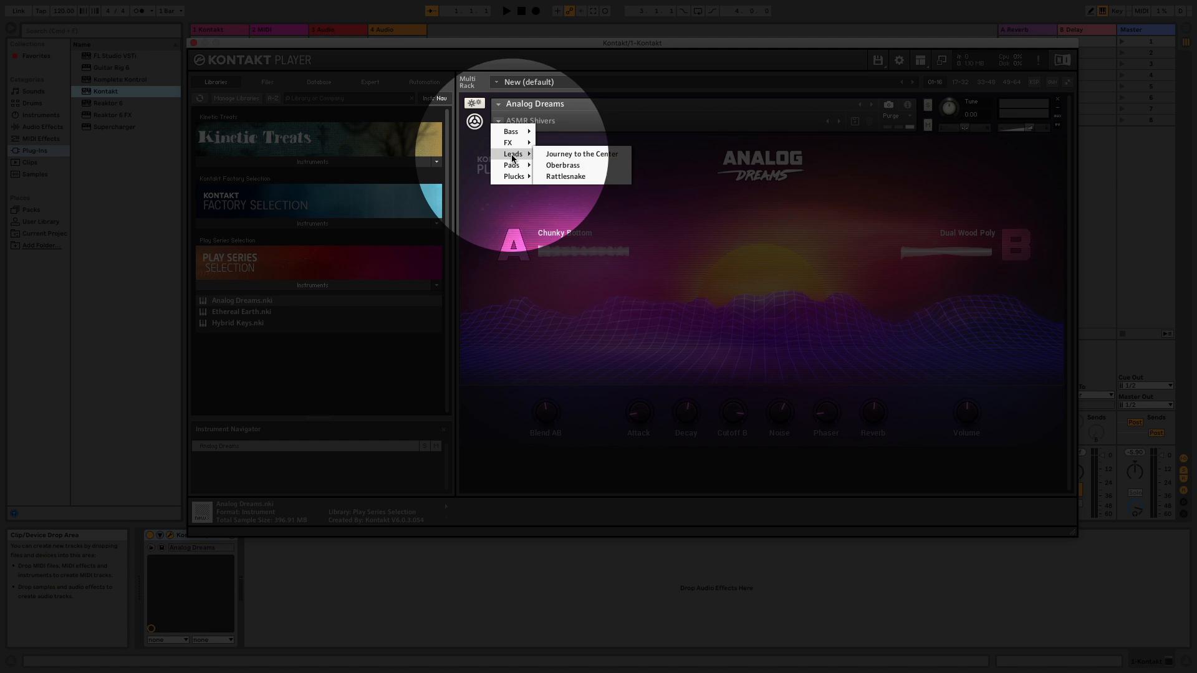
{"action": "left_click", "coordinate": [558, 166]}
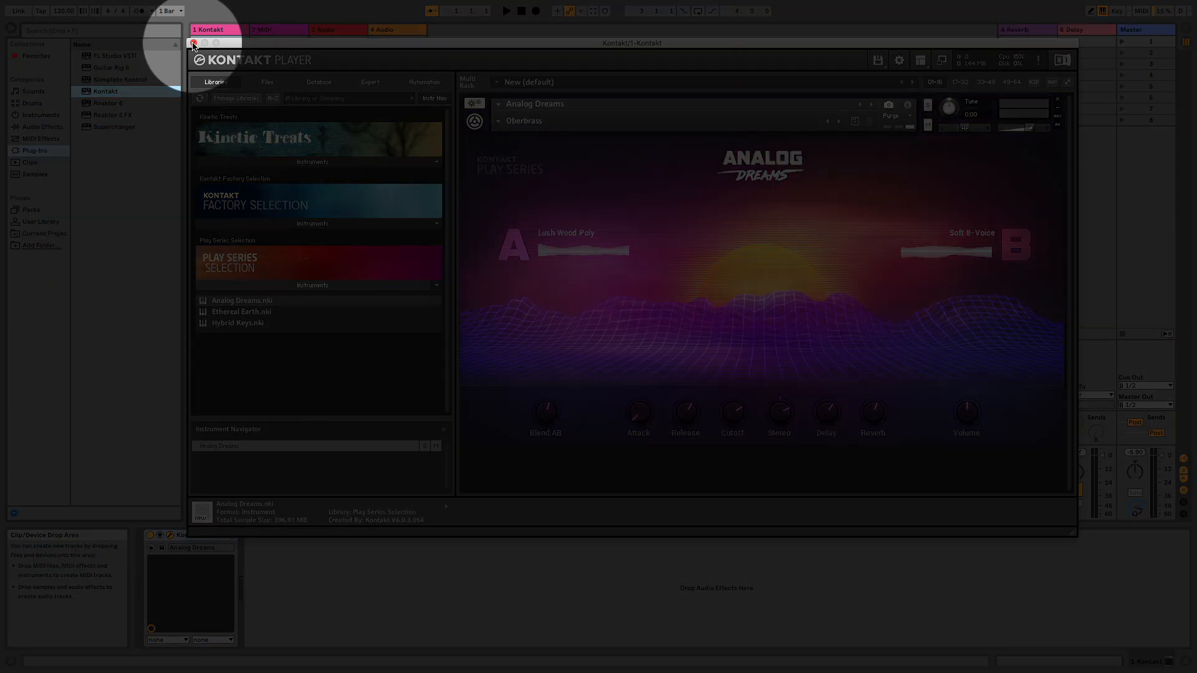
{"action": "left_click", "coordinate": [193, 43]}
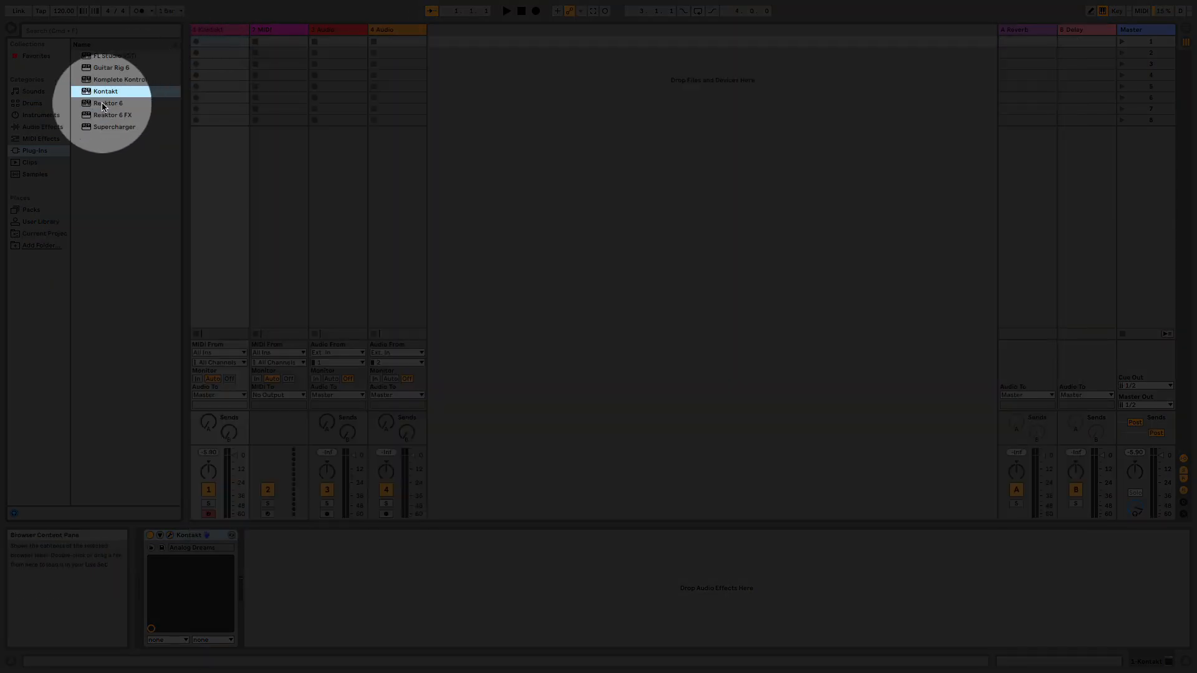
Step: Load Reaktor 6 onto the second MIDI track and choose to play with Reaktor instruments
{"action": "left_click_drag", "start_coordinate": [104, 104], "coordinate": [267, 33]}
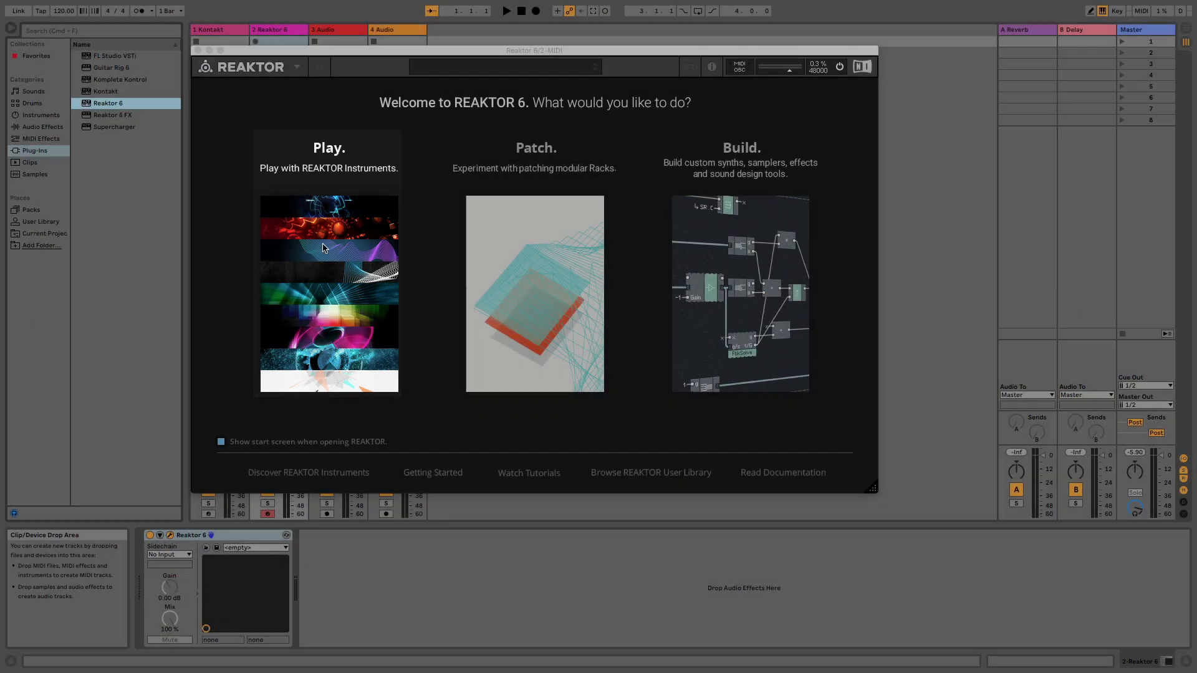
{"action": "left_click", "coordinate": [318, 248]}
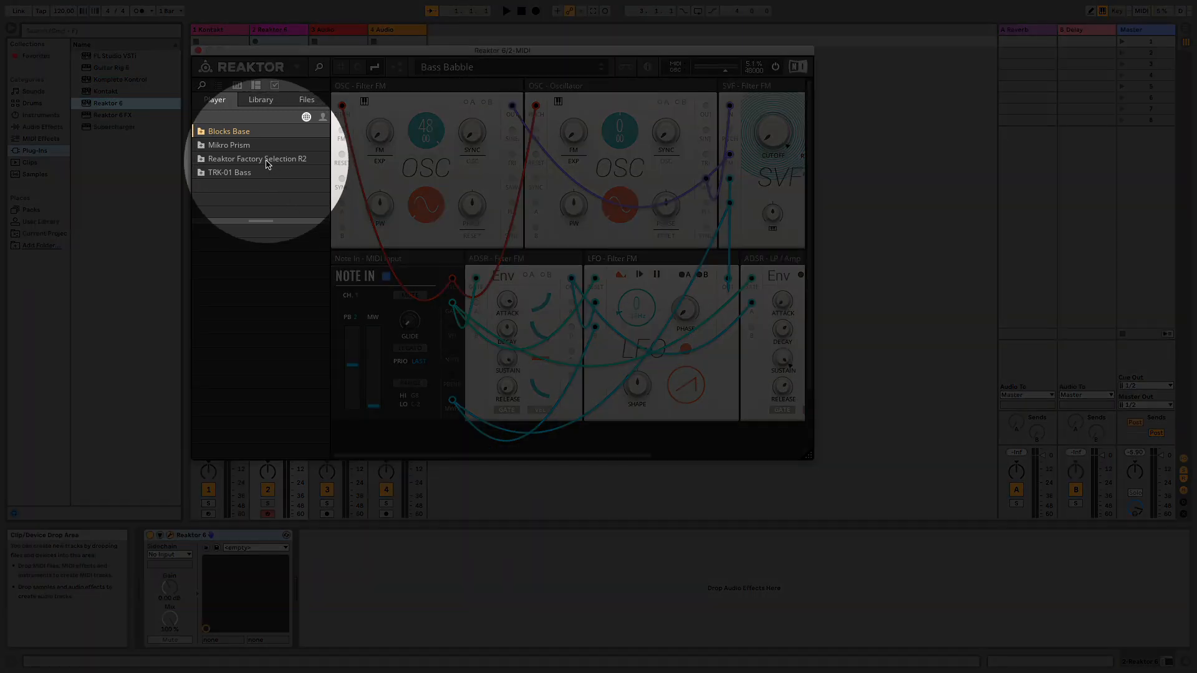
Step: Load the Lazerbass ensemble from Reaktor Factory Selection R2 and select its preset 7, The Laser-Bass
{"action": "left_click", "coordinate": [267, 161]}
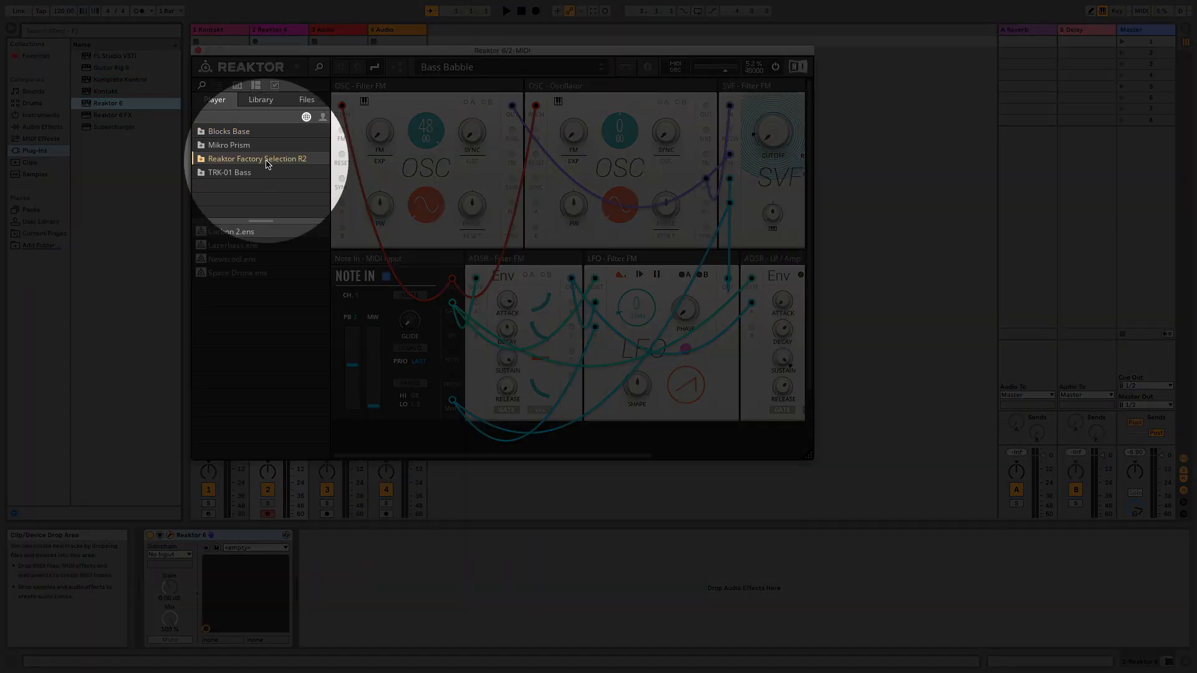
{"action": "left_click", "coordinate": [233, 247]}
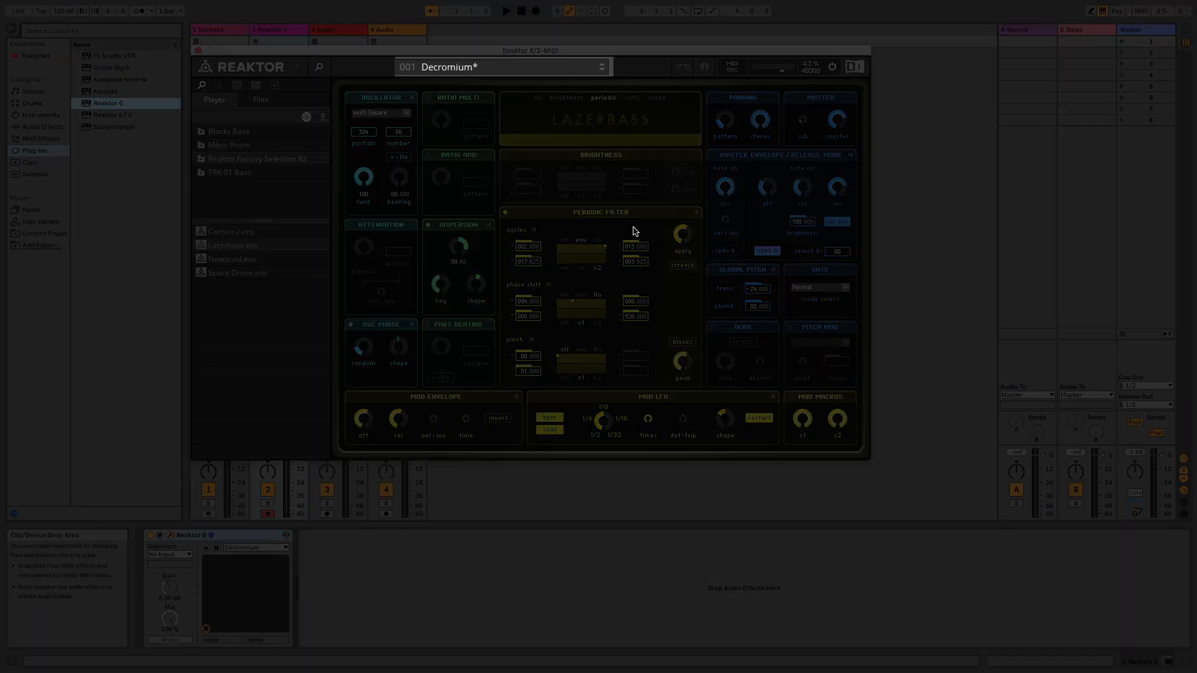
{"action": "left_click", "coordinate": [539, 73]}
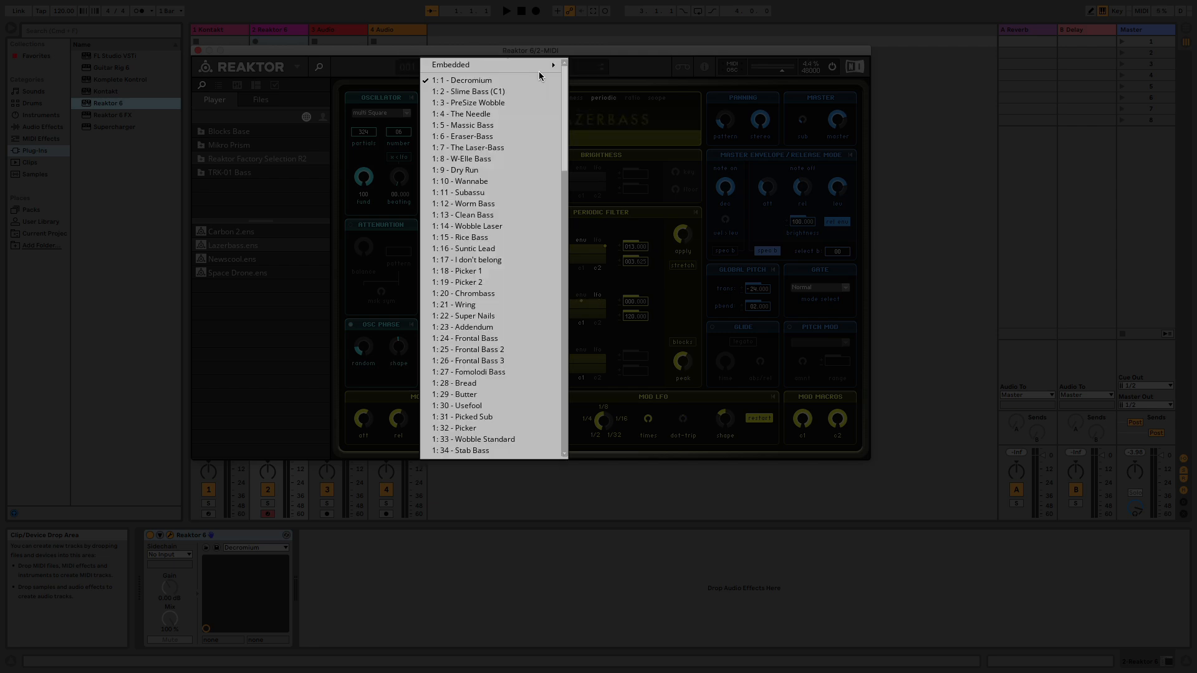
{"action": "left_click", "coordinate": [493, 148]}
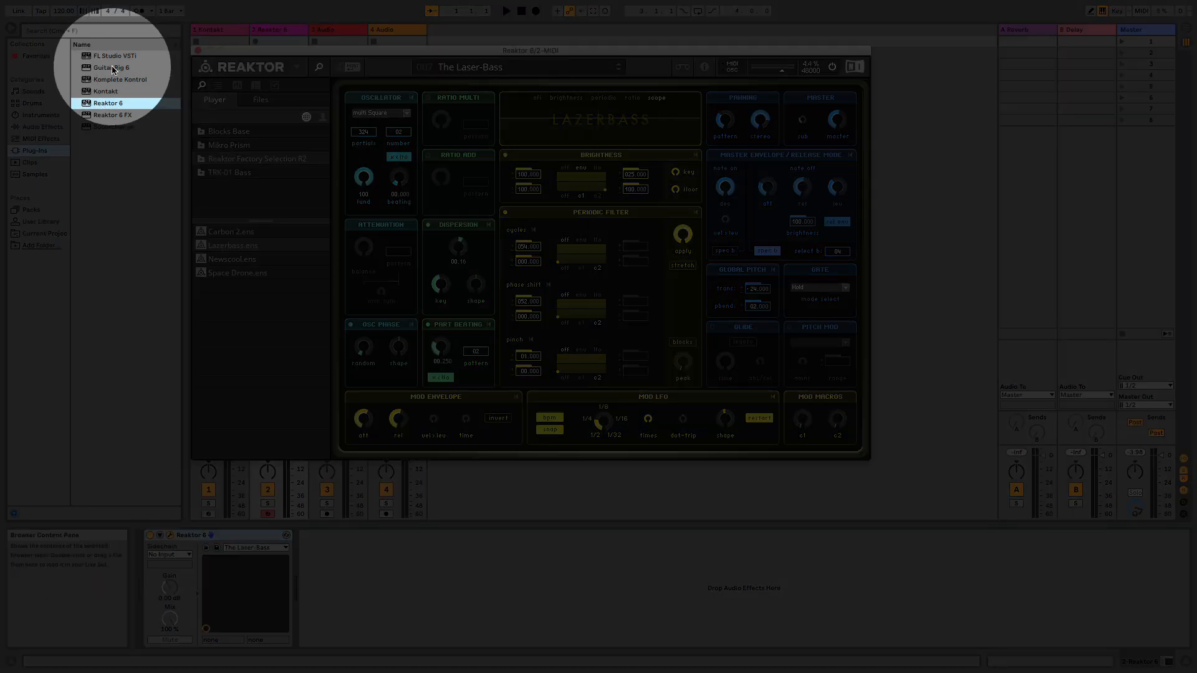
Step: Add Guitar Rig 6 after Reaktor 6 in the second track's device chain and load the Airverb preset
{"action": "left_click", "coordinate": [113, 70]}
{"action": "left_click_drag", "start_coordinate": [113, 73], "coordinate": [327, 555]}
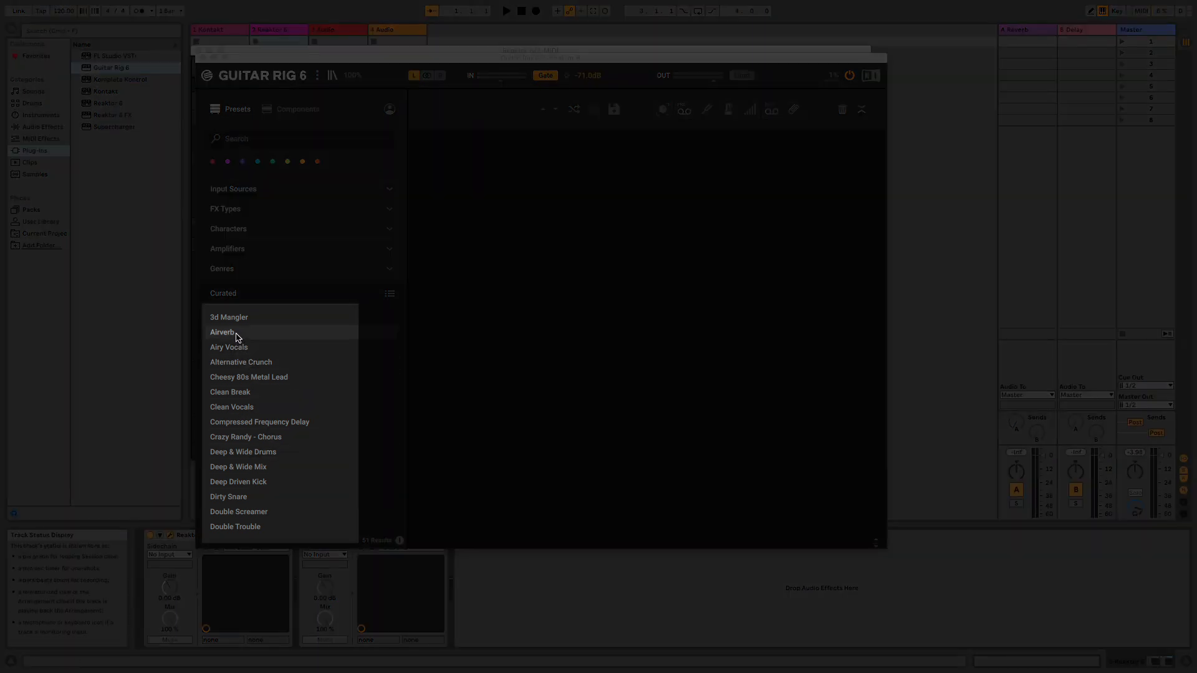
{"action": "left_click", "coordinate": [237, 337]}
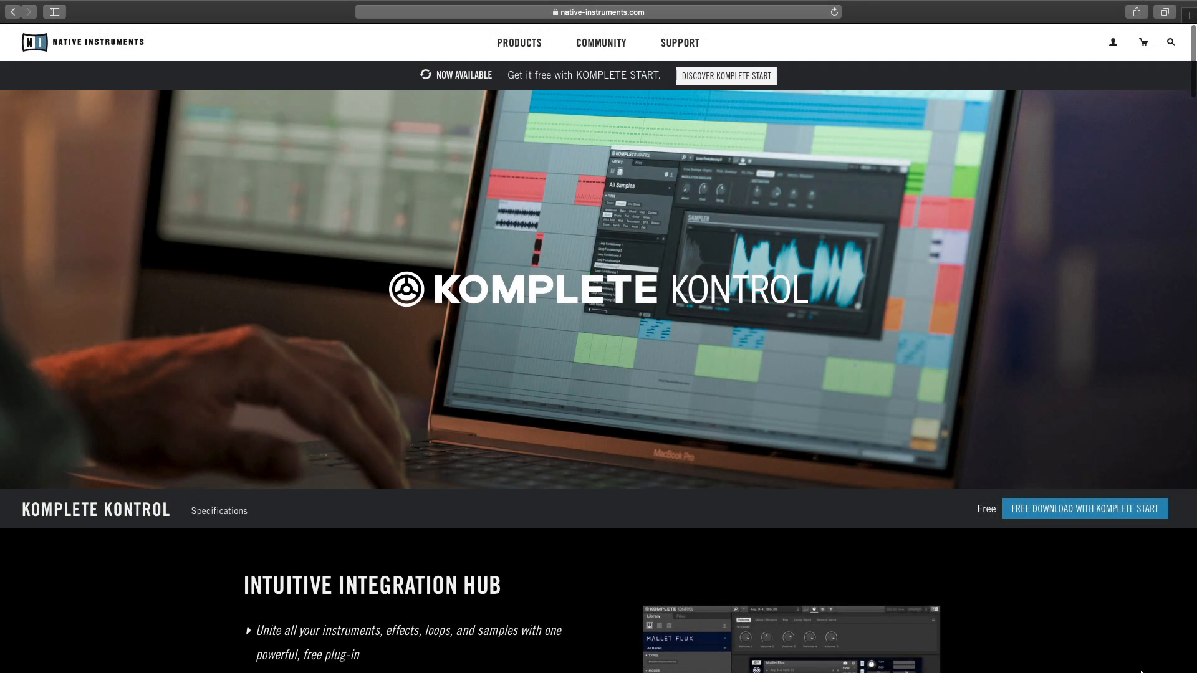
Step: Switch to the browser and read through the feature sections of the Komplete Kontrol product page on the Native Instruments website
{"action": "scroll", "coordinate": [1141, 672], "scroll_direction": "down", "scroll_amount": 5}
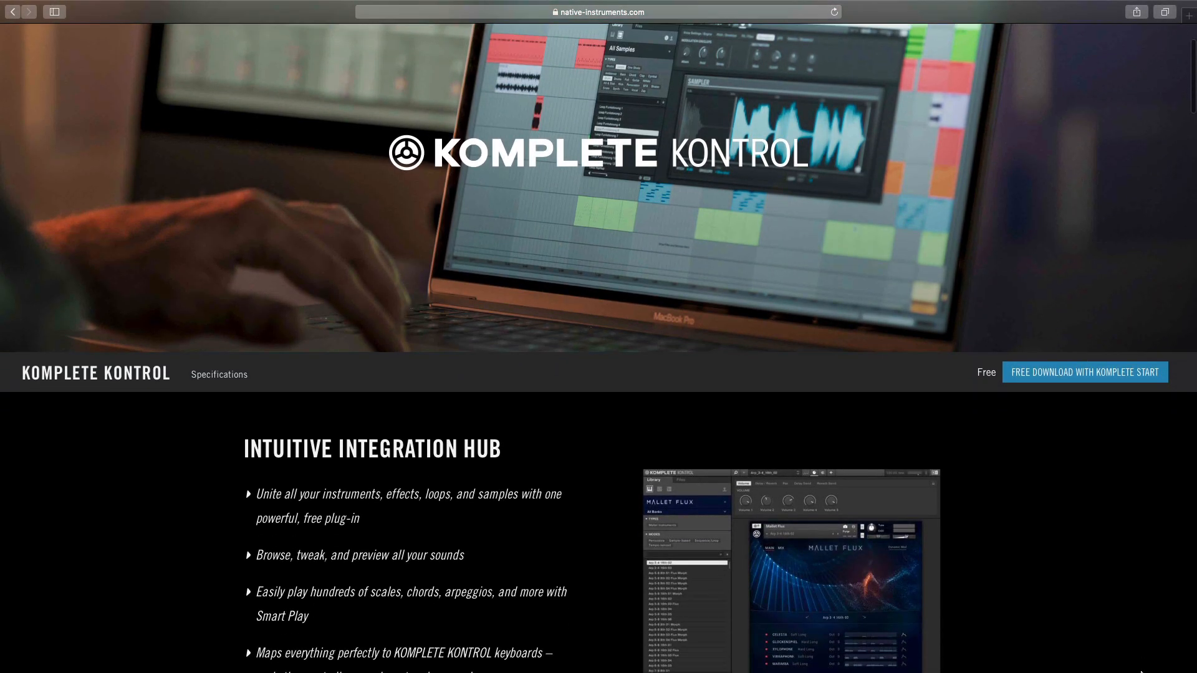
{"action": "scroll", "coordinate": [1141, 672], "scroll_direction": "down", "scroll_amount": 1}
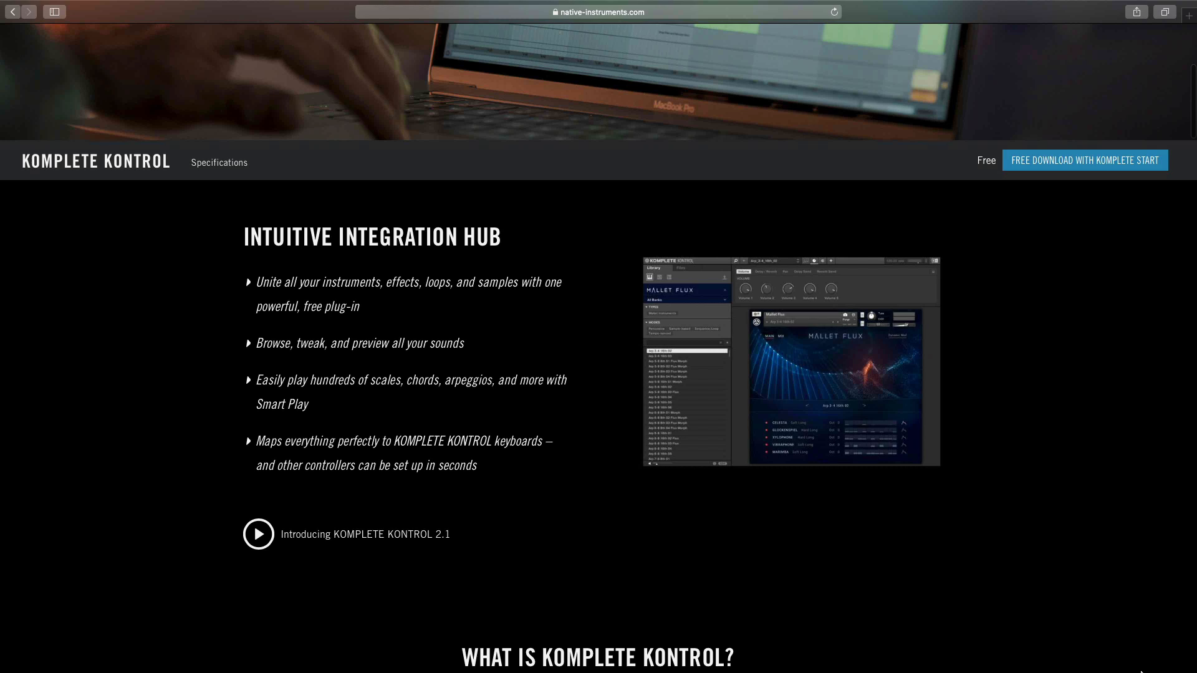
{"action": "scroll", "coordinate": [1141, 672], "scroll_direction": "down", "scroll_amount": 7}
{"action": "scroll", "coordinate": [1142, 672], "scroll_direction": "down", "scroll_amount": 5}
{"action": "scroll", "coordinate": [1141, 671], "scroll_direction": "down", "scroll_amount": 5}
{"action": "scroll", "coordinate": [1141, 671], "scroll_direction": "down", "scroll_amount": 1}
{"action": "scroll", "coordinate": [1141, 672], "scroll_direction": "down", "scroll_amount": 4}
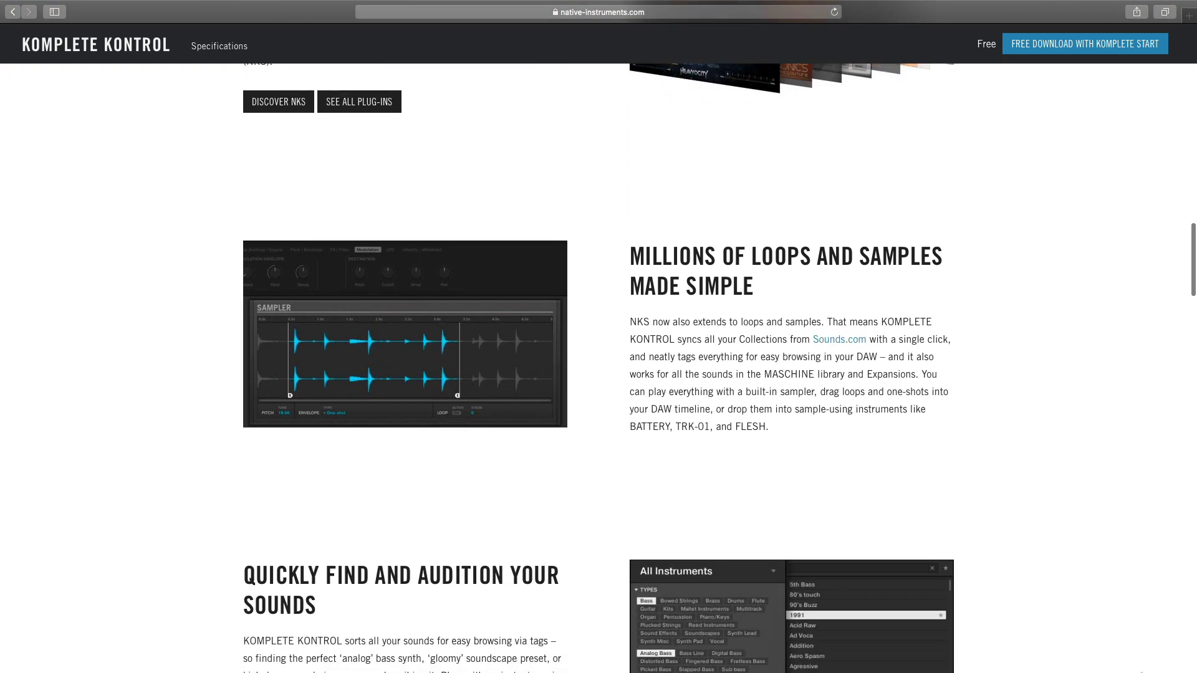
{"action": "scroll", "coordinate": [1141, 672], "scroll_direction": "down", "scroll_amount": 1}
{"action": "scroll", "coordinate": [1142, 672], "scroll_direction": "down", "scroll_amount": 5}
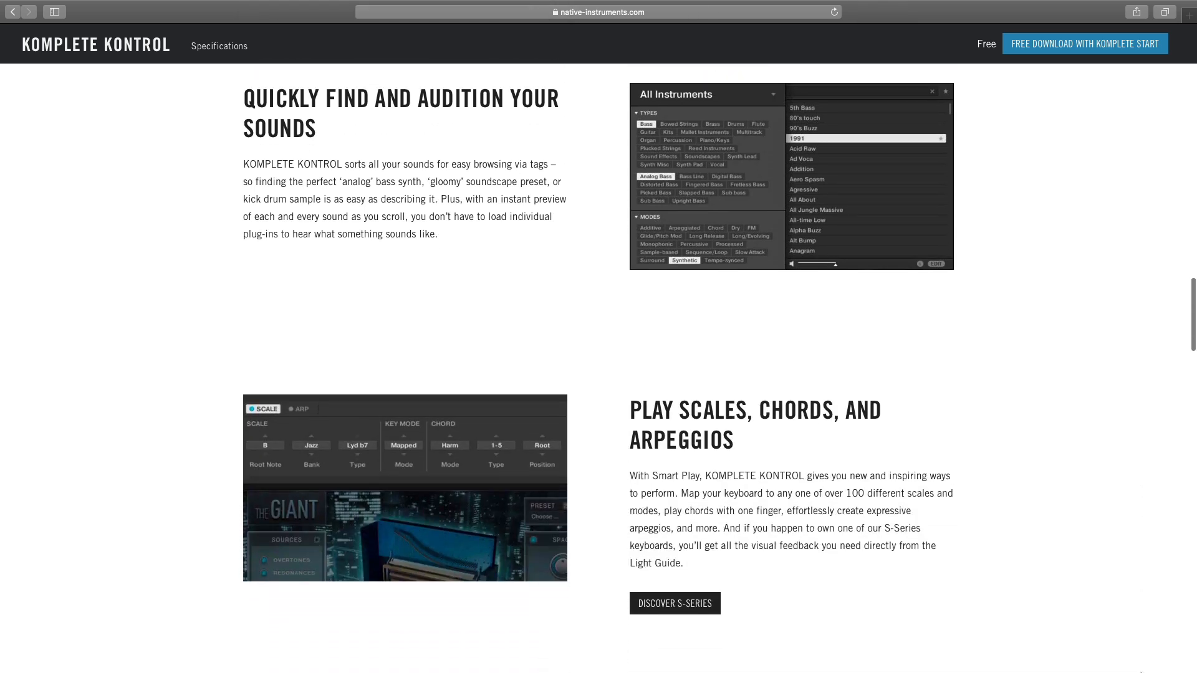
{"action": "scroll", "coordinate": [1141, 671], "scroll_direction": "down", "scroll_amount": 3}
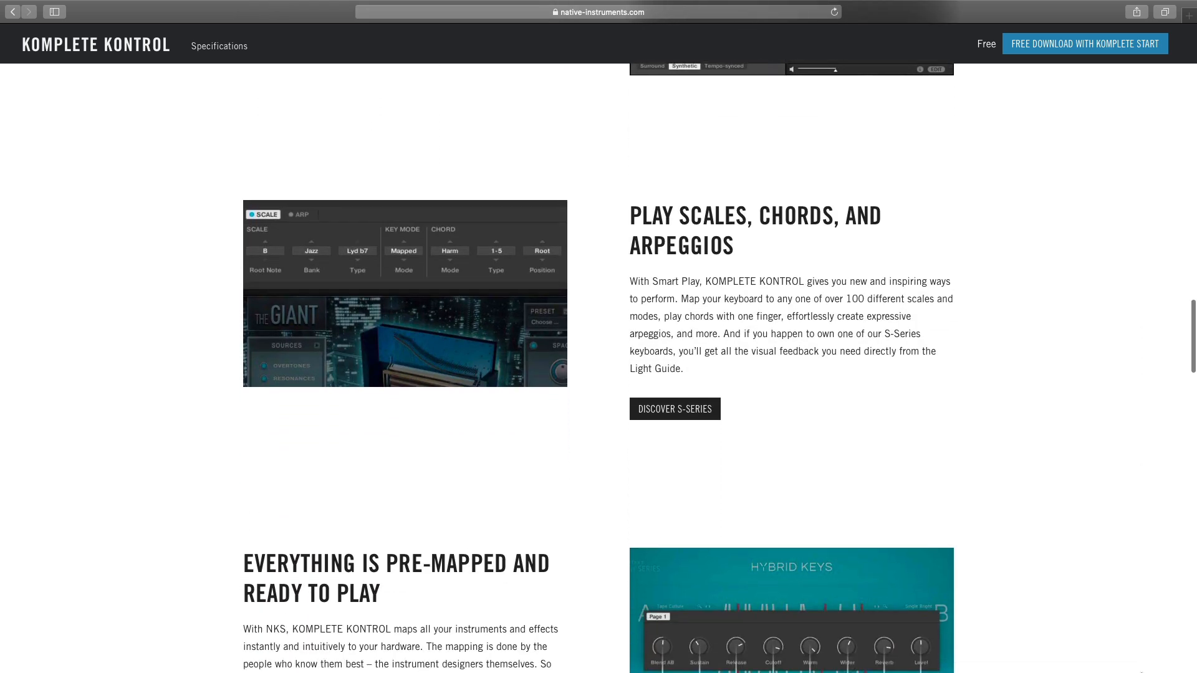
{"action": "scroll", "coordinate": [1142, 671], "scroll_direction": "down", "scroll_amount": 2}
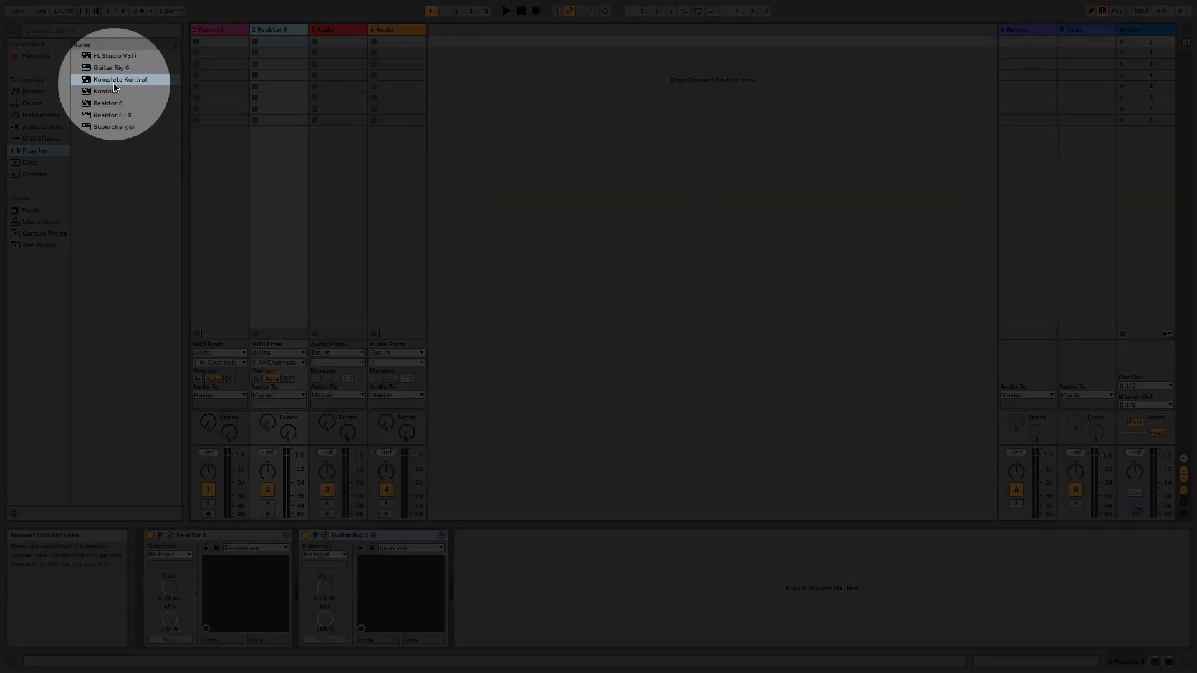
Step: Add Komplete Kontrol on a new track in Ableton Live, preview 3.5 Floppy Bass, and load the 3step 905 preset
{"action": "left_click_drag", "start_coordinate": [117, 84], "coordinate": [440, 53]}
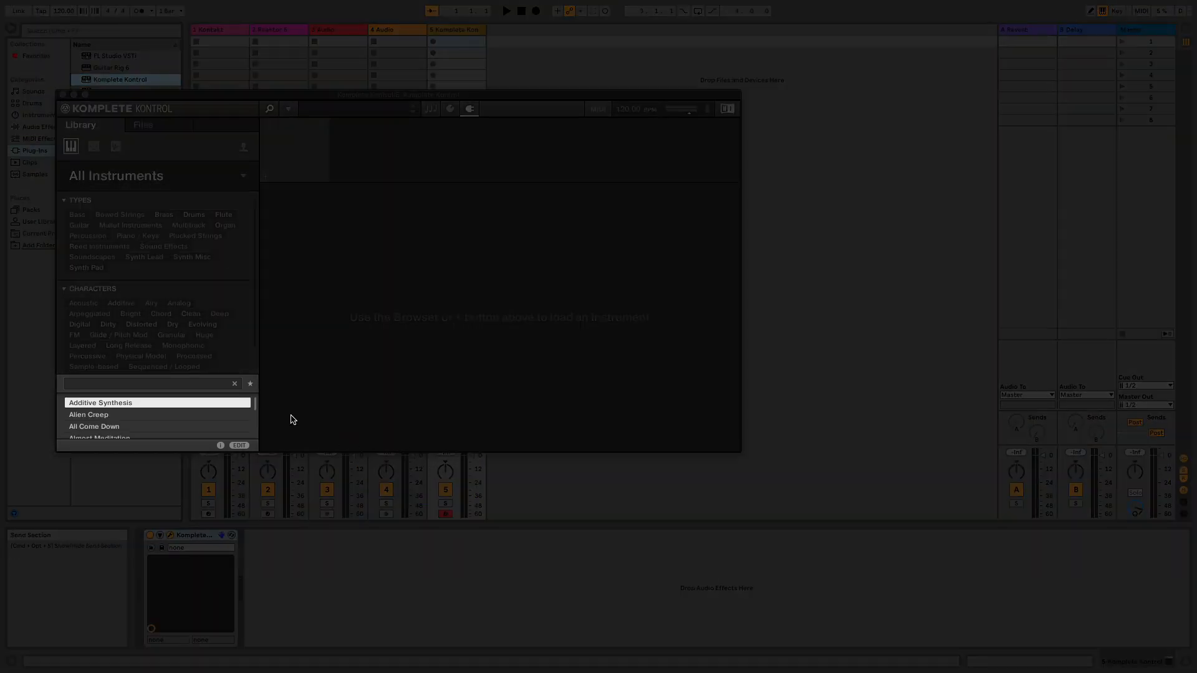
{"action": "mouse_move", "coordinate": [256, 406]}
{"action": "left_mouse_down"}
{"action": "mouse_move", "coordinate": [256, 419]}
{"action": "mouse_move", "coordinate": [258, 398]}
{"action": "left_mouse_up"}
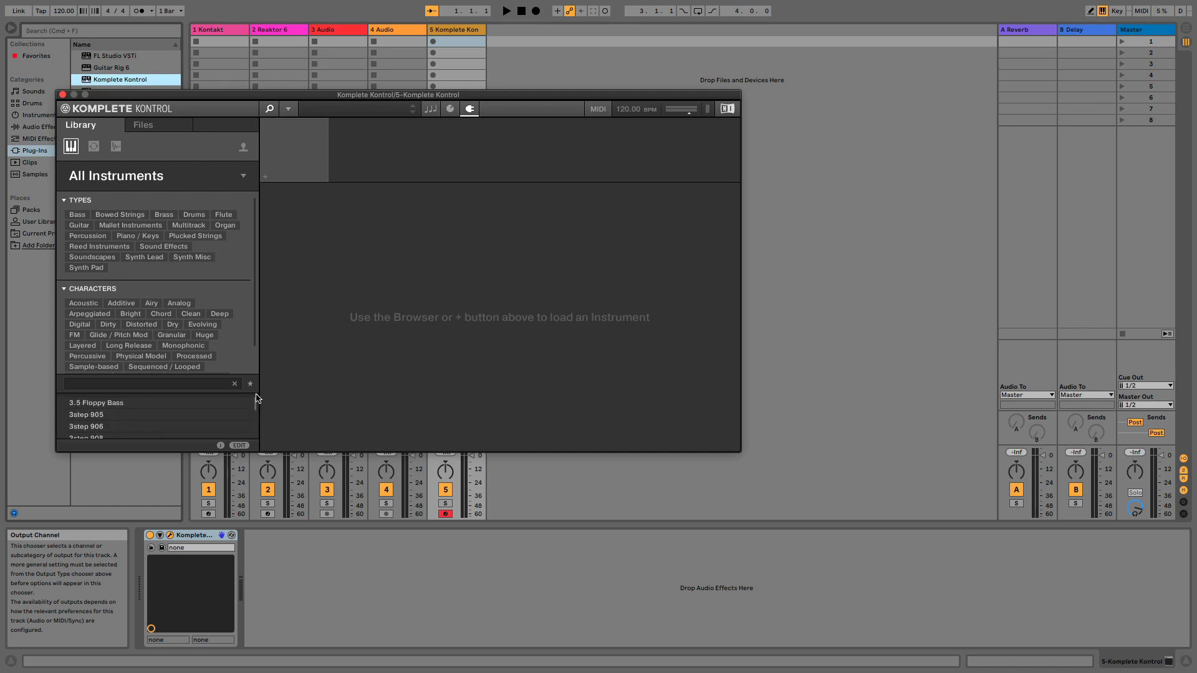
{"action": "left_click", "coordinate": [219, 404]}
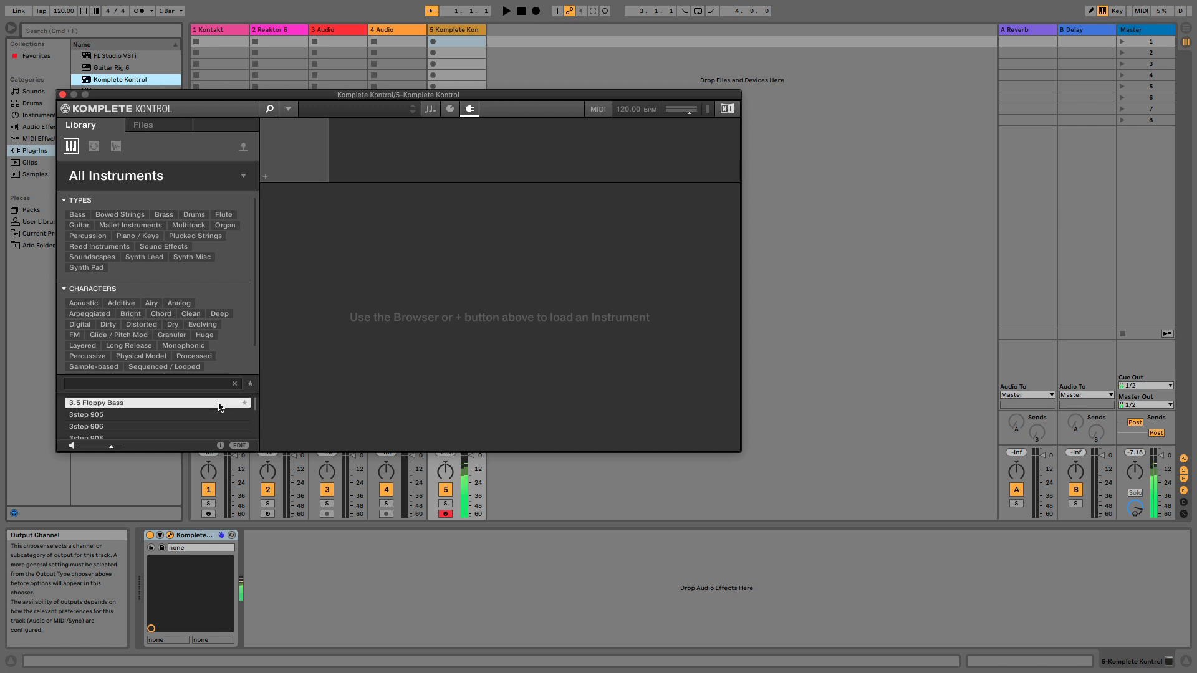
{"action": "left_click", "coordinate": [208, 417]}
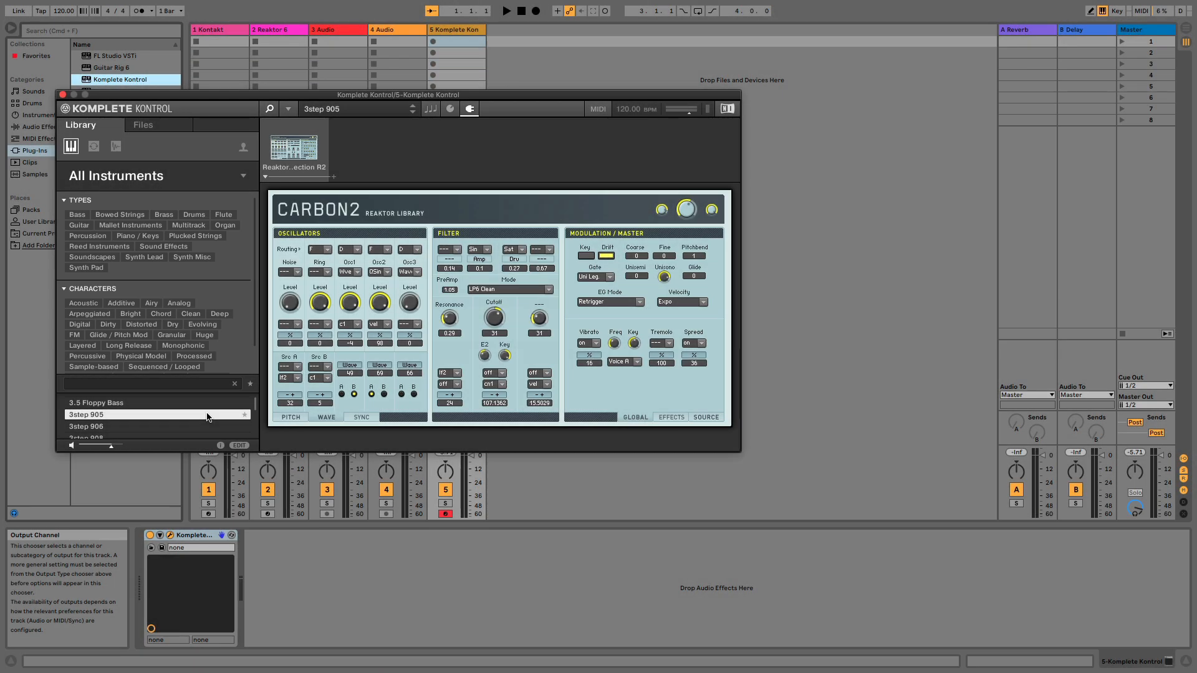
Step: Filter the Komplete Kontrol library by Bass and Synth and load the 3.5 Floppy Bass and Barbie Lauper presets in turn
{"action": "left_click", "coordinate": [79, 215]}
{"action": "left_click", "coordinate": [212, 284]}
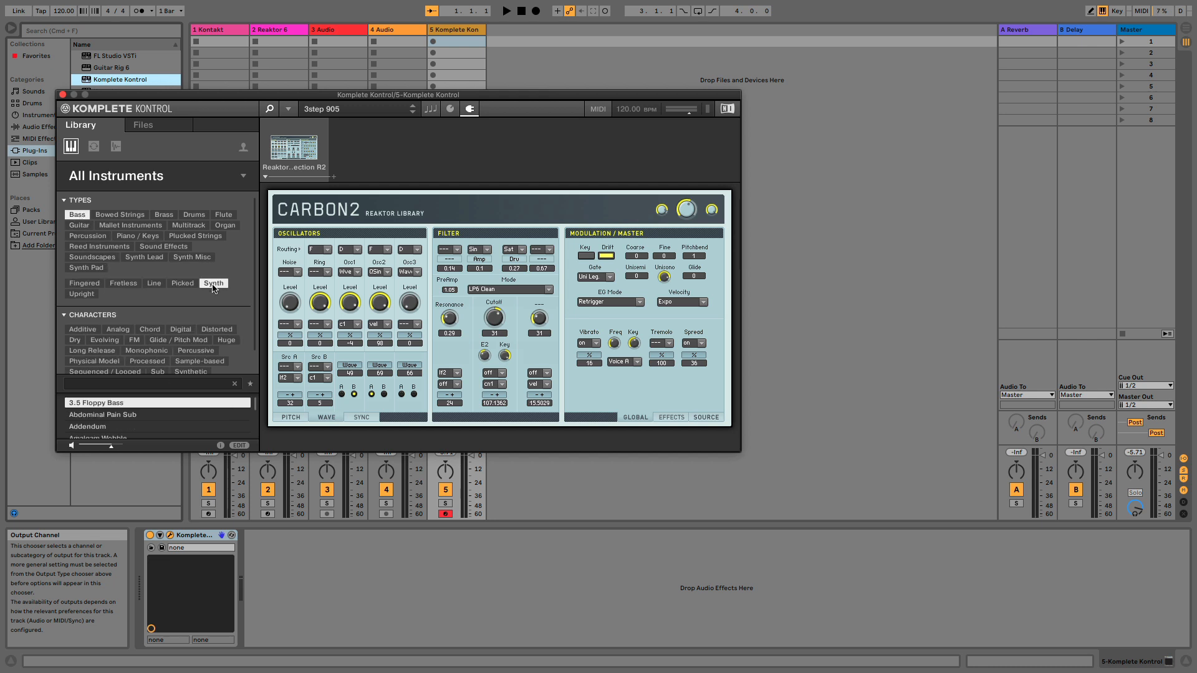
{"action": "left_click", "coordinate": [124, 404]}
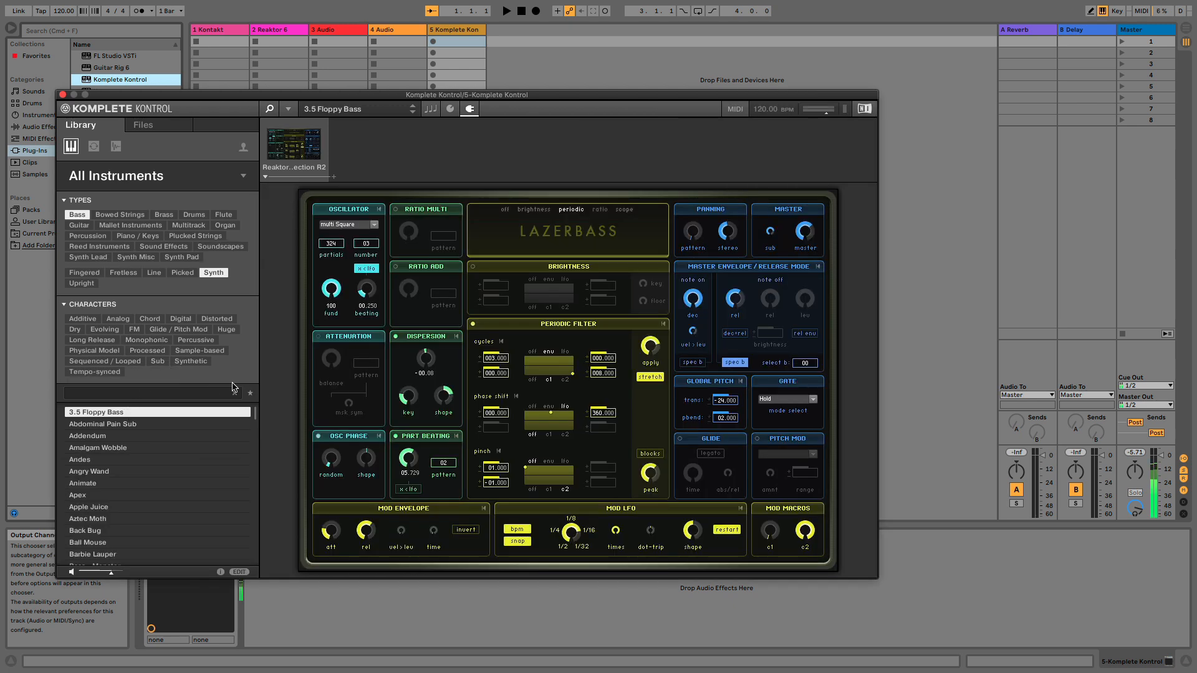
{"action": "left_click", "coordinate": [157, 554]}
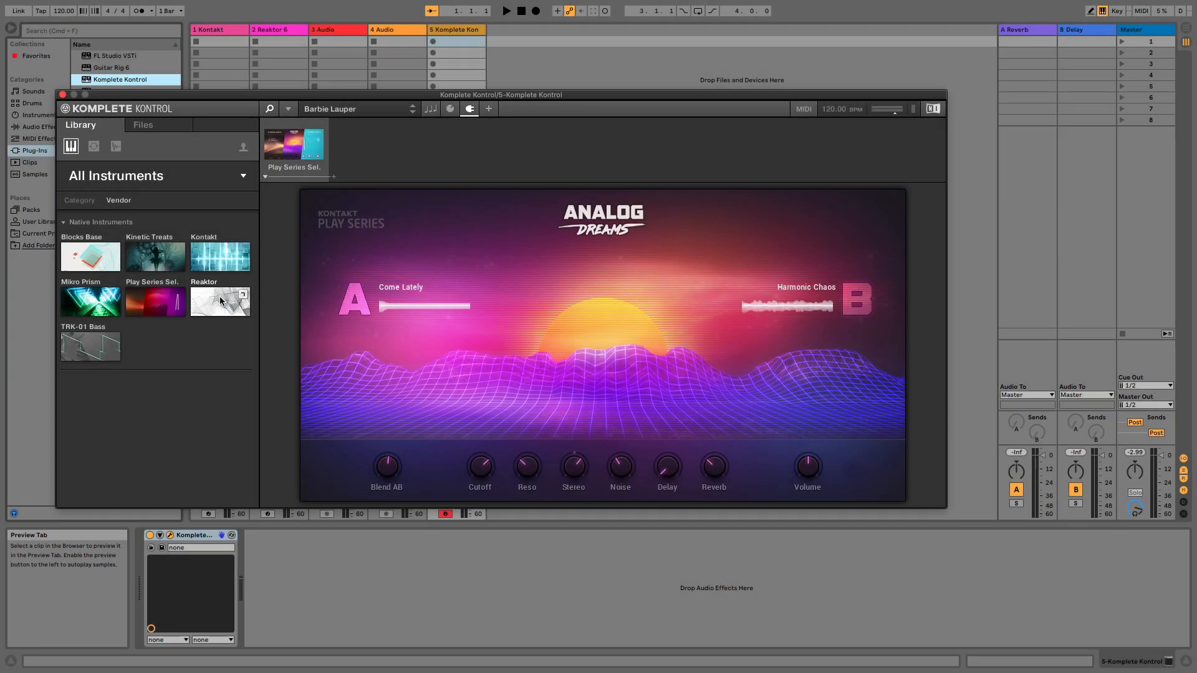
Step: Restrict the Komplete Kontrol library to Reaktor instruments and load the Amalgam Wobble preset
{"action": "left_click", "coordinate": [220, 298]}
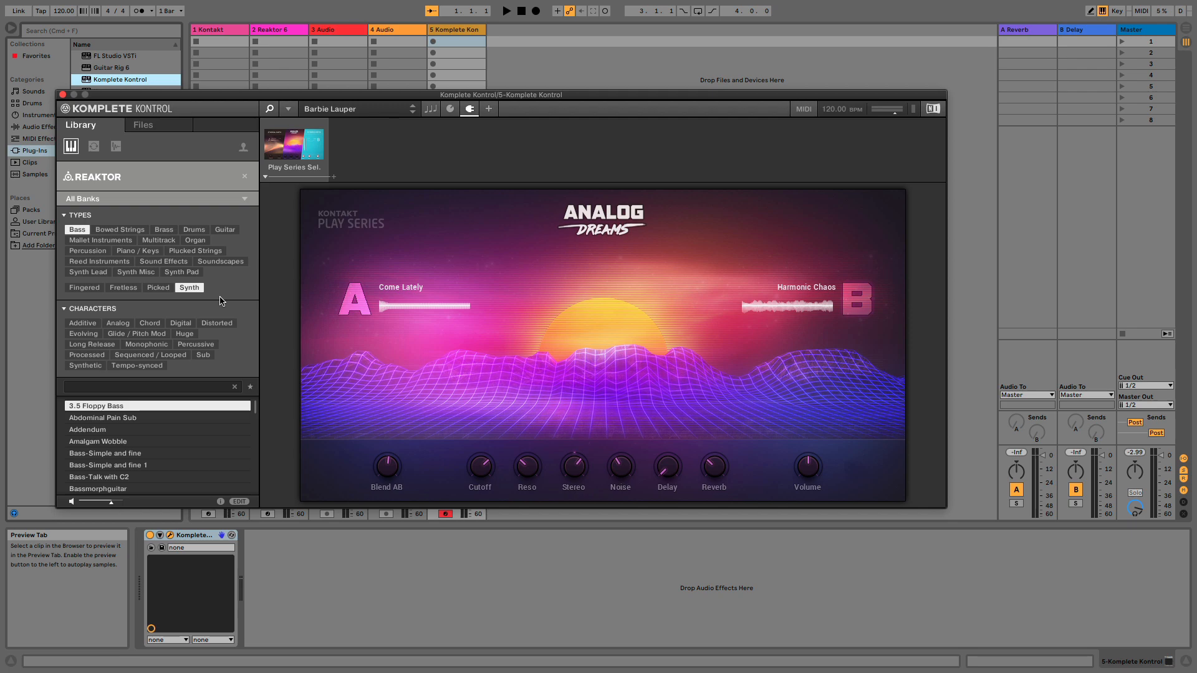
{"action": "left_click", "coordinate": [133, 442]}
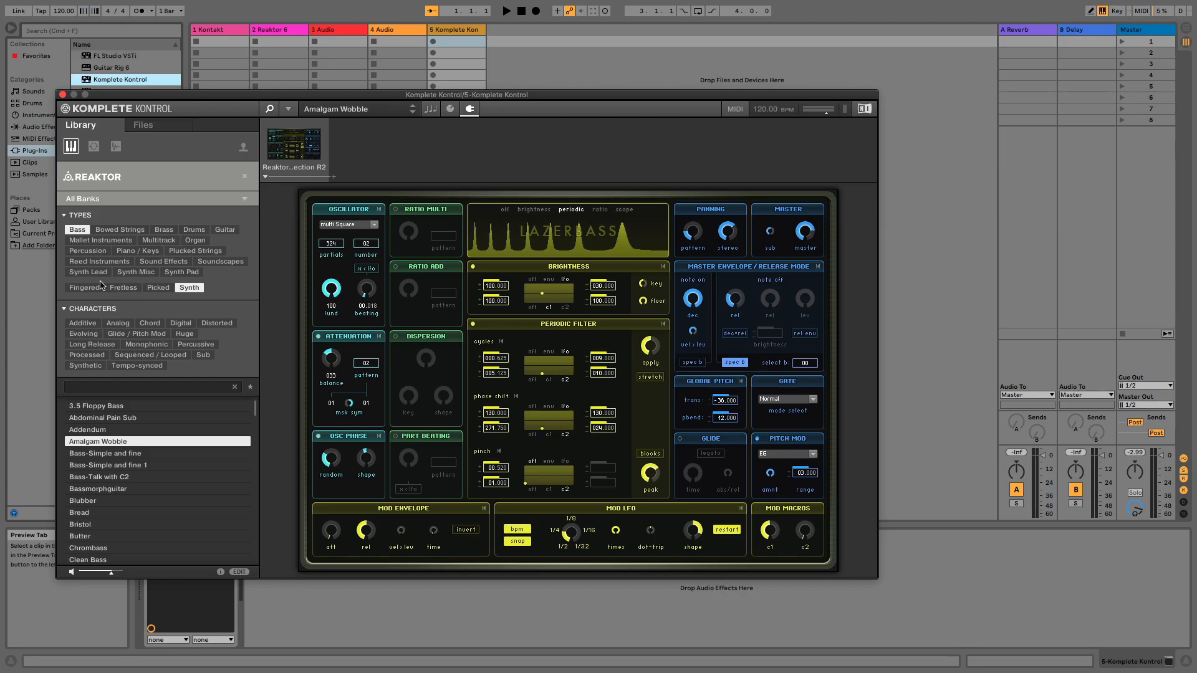
Step: Filter the Reaktor presets by Synth Lead and load the Bellarina and Chord Wobble presets in turn
{"action": "left_click", "coordinate": [91, 273]}
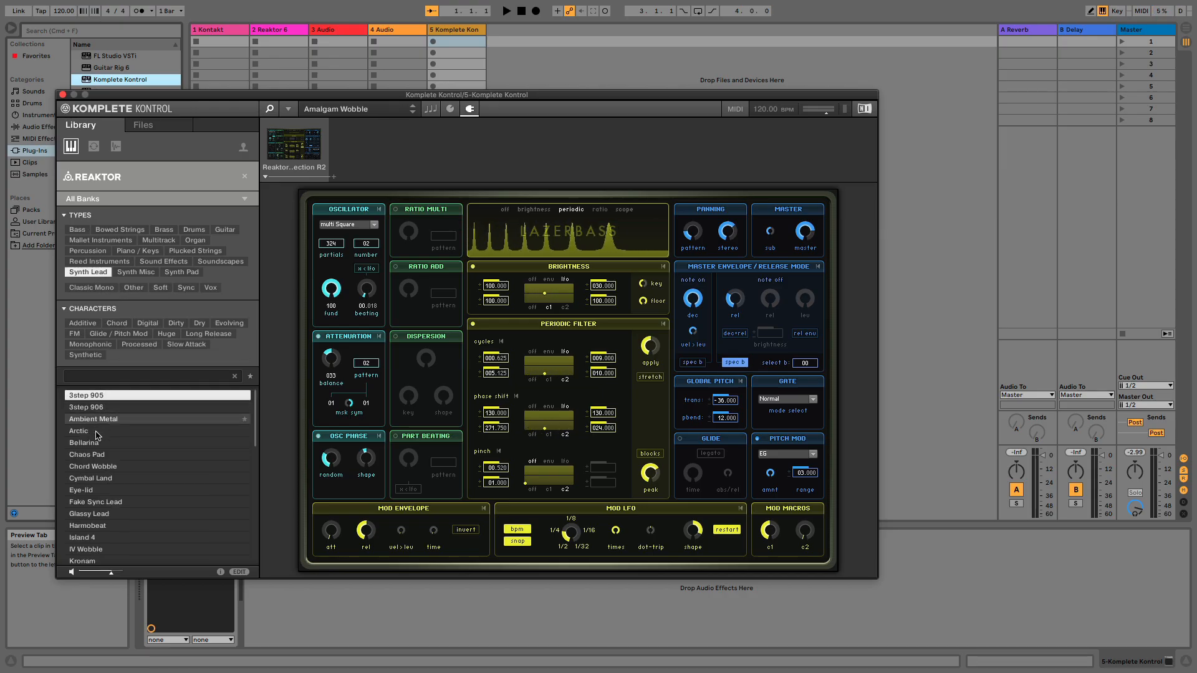
{"action": "left_click", "coordinate": [94, 444]}
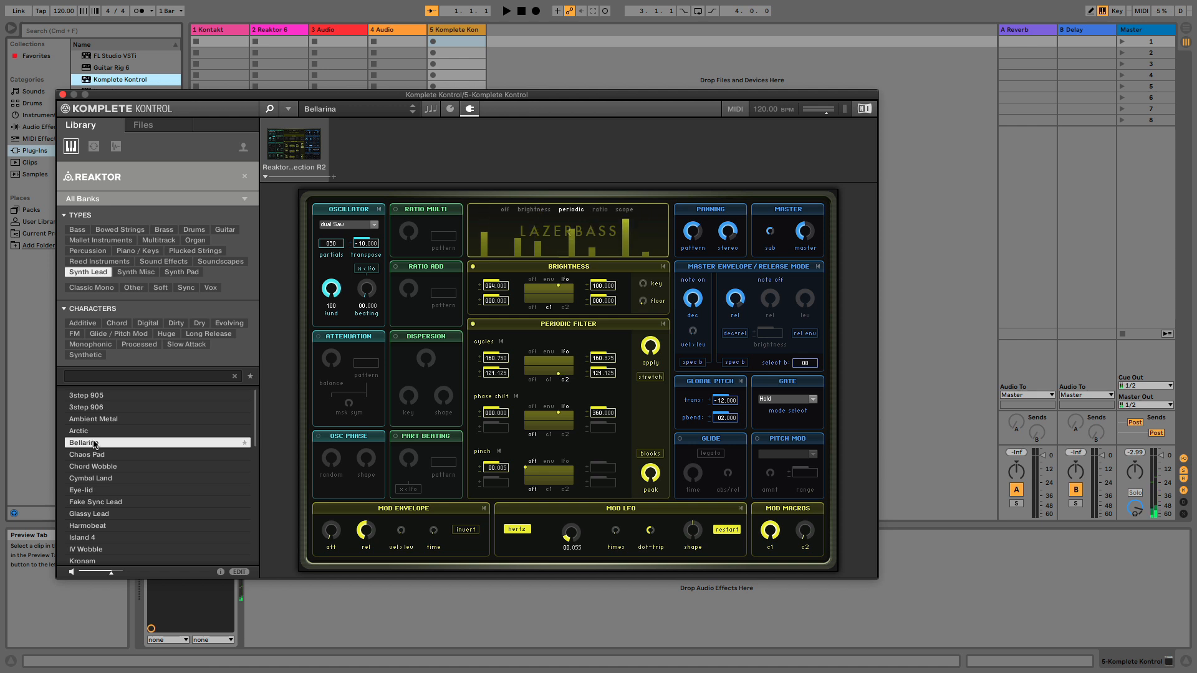
{"action": "left_click", "coordinate": [94, 467]}
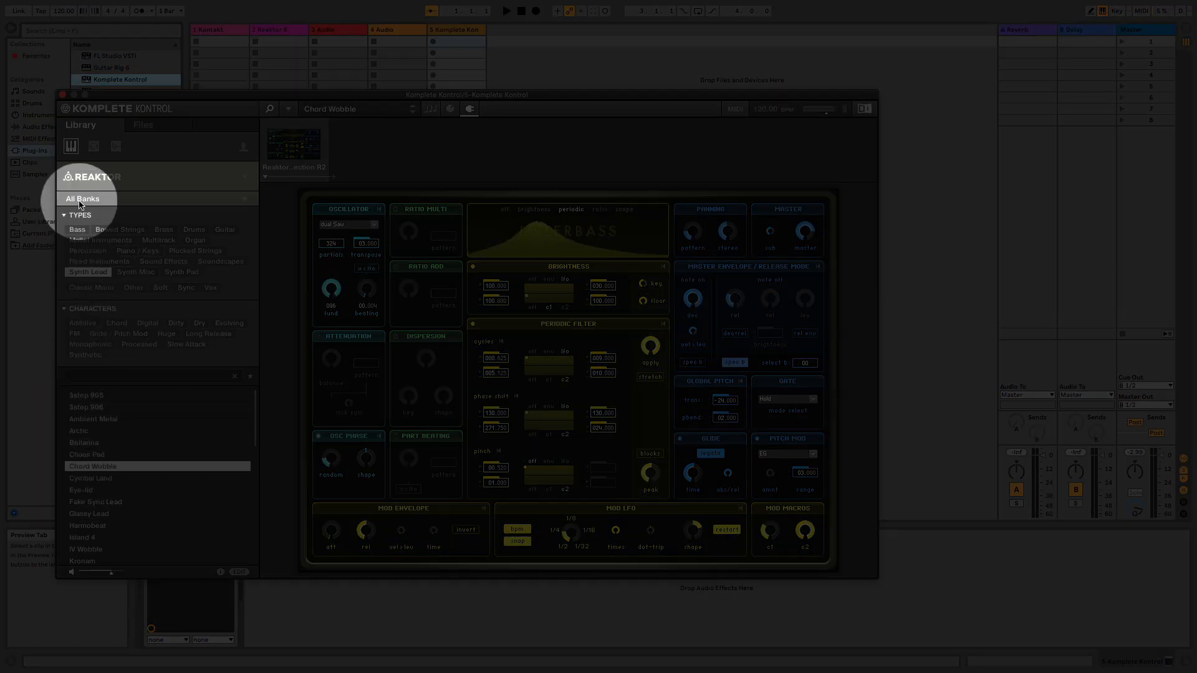
Step: Switch the Komplete Kontrol library to loops, restrict it to Expansions Selection, and filter by Drums
{"action": "left_click", "coordinate": [93, 146]}
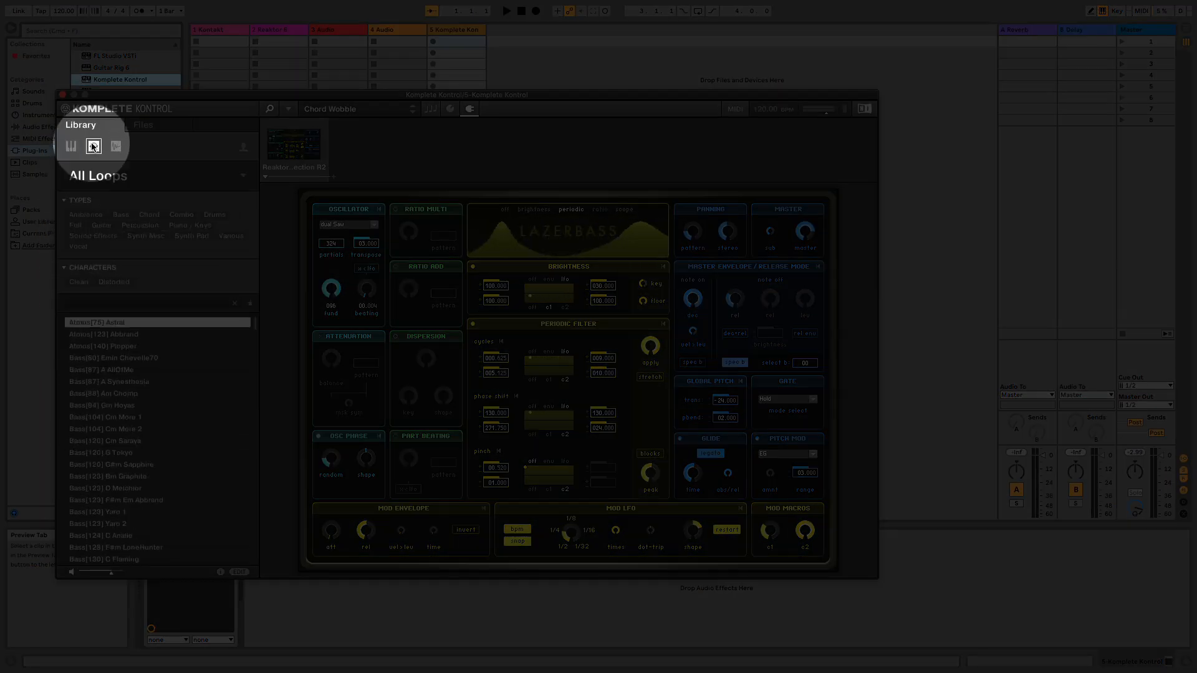
{"action": "left_click", "coordinate": [111, 176]}
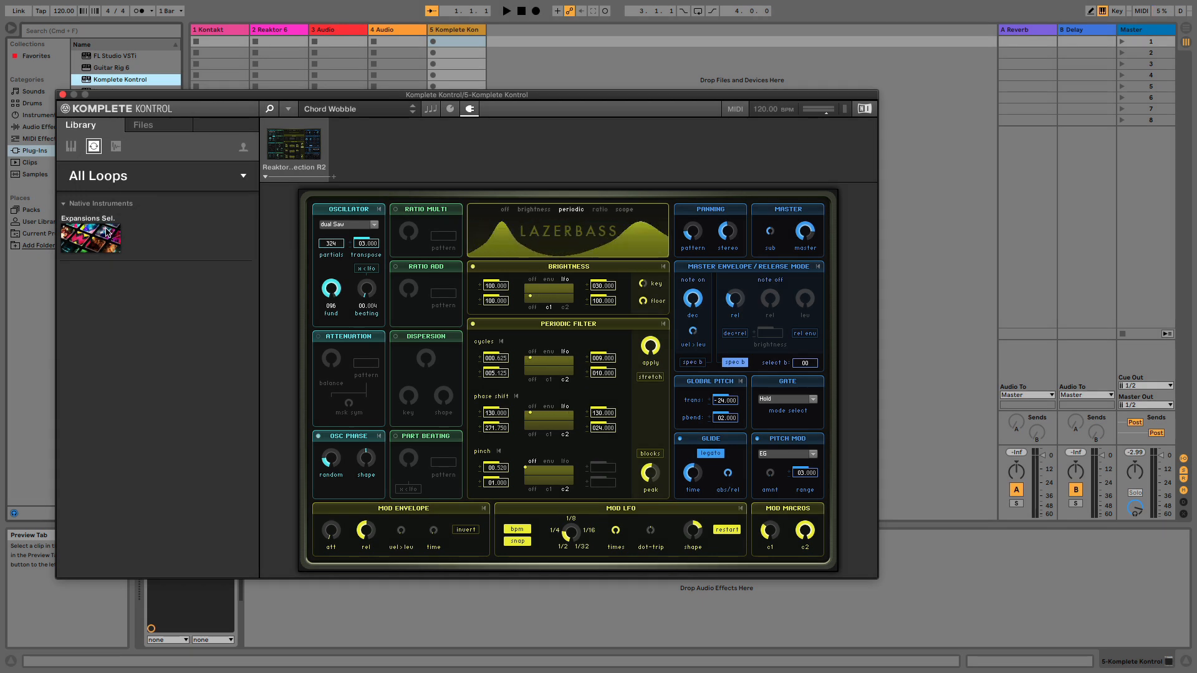
{"action": "left_click", "coordinate": [107, 233]}
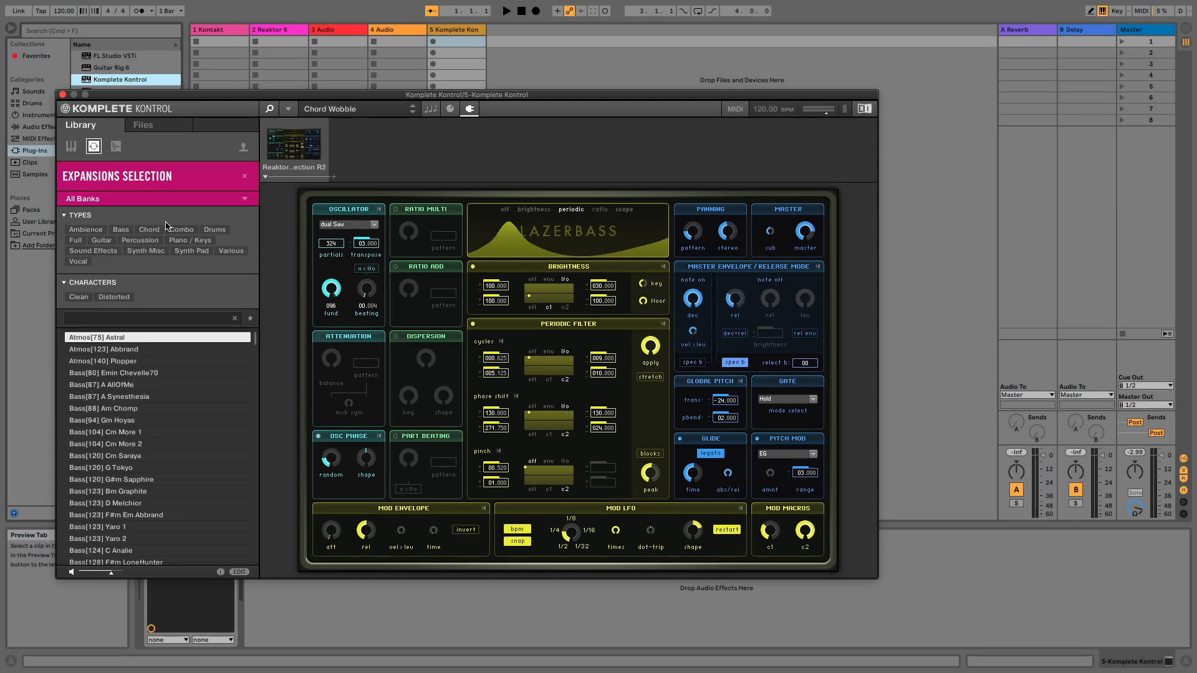
{"action": "left_click", "coordinate": [212, 232]}
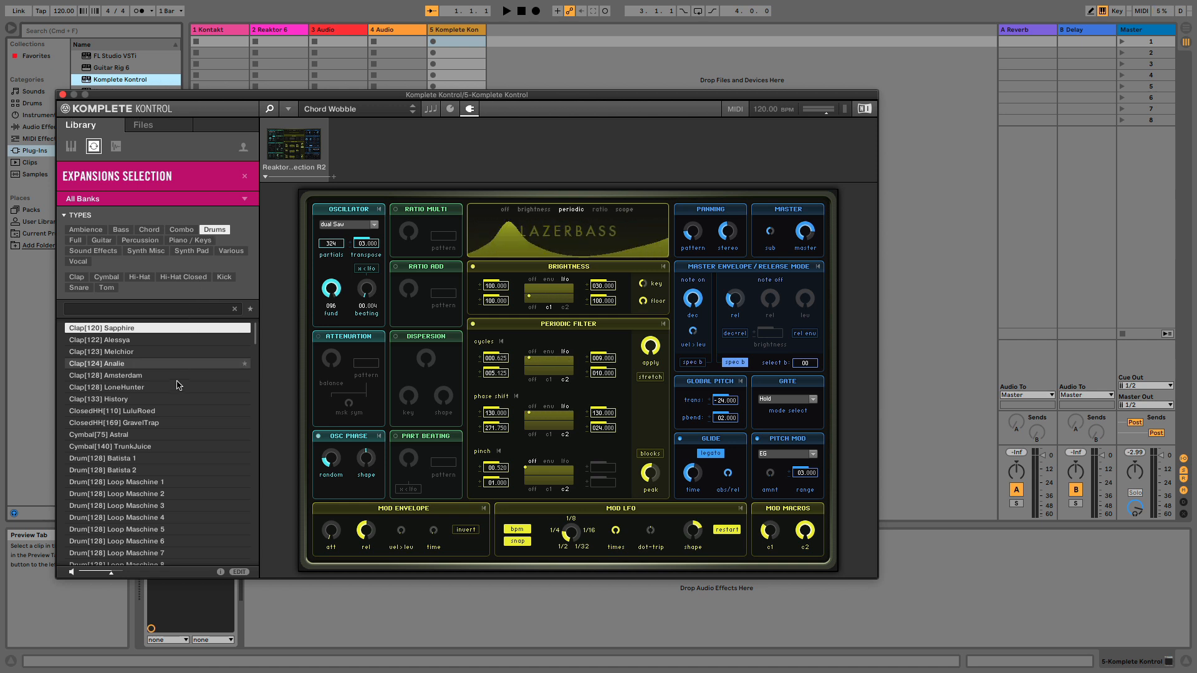
Step: Preview Drum[128] Loop Maschine 1 and 2, then place Loop Maschine 2 on a new audio track and load it into Komplete Kontrol
{"action": "left_click", "coordinate": [155, 482]}
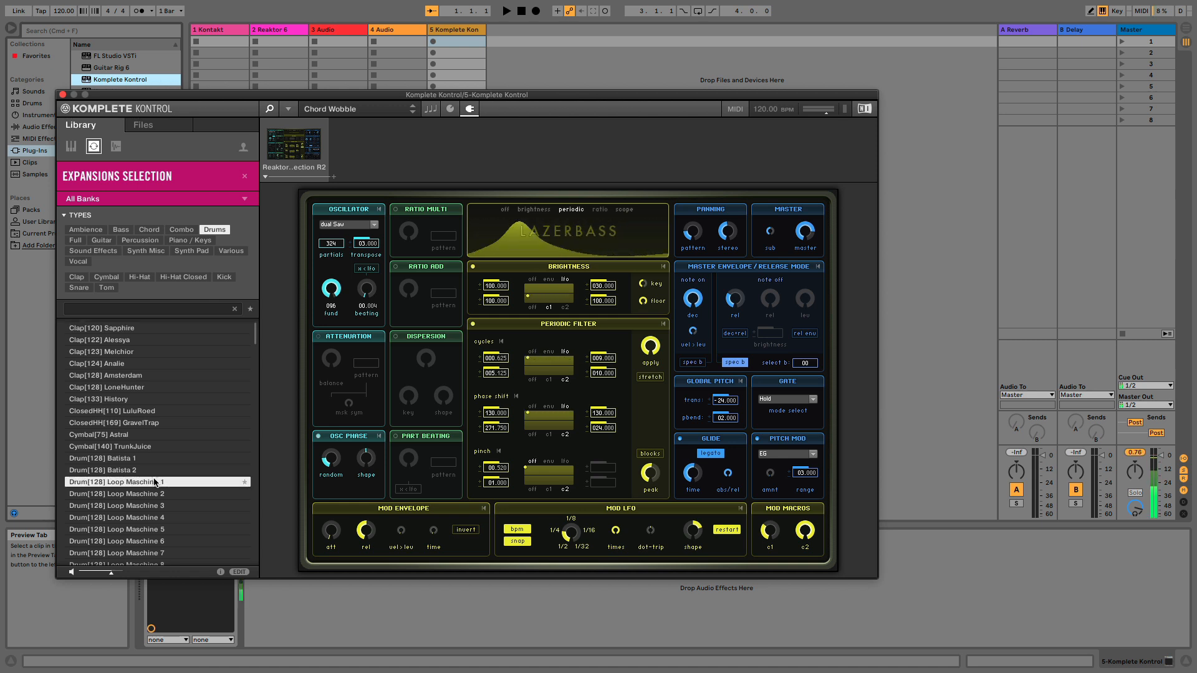
{"action": "left_click", "coordinate": [155, 496]}
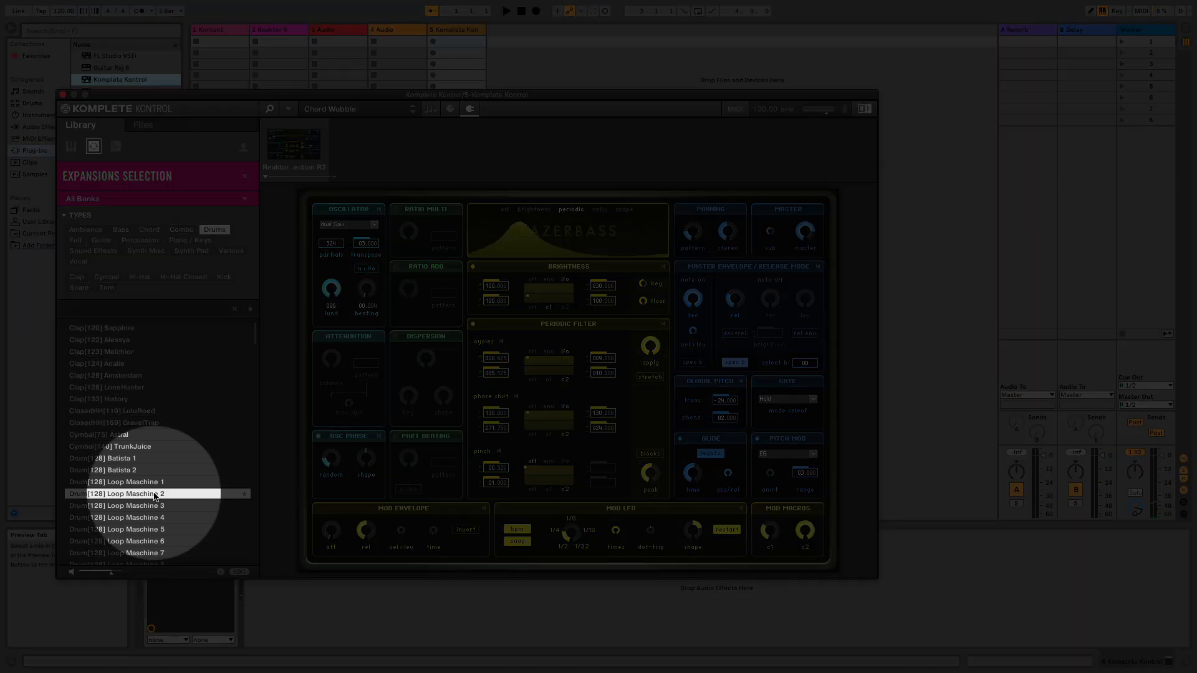
{"action": "left_click_drag", "start_coordinate": [155, 497], "coordinate": [503, 42]}
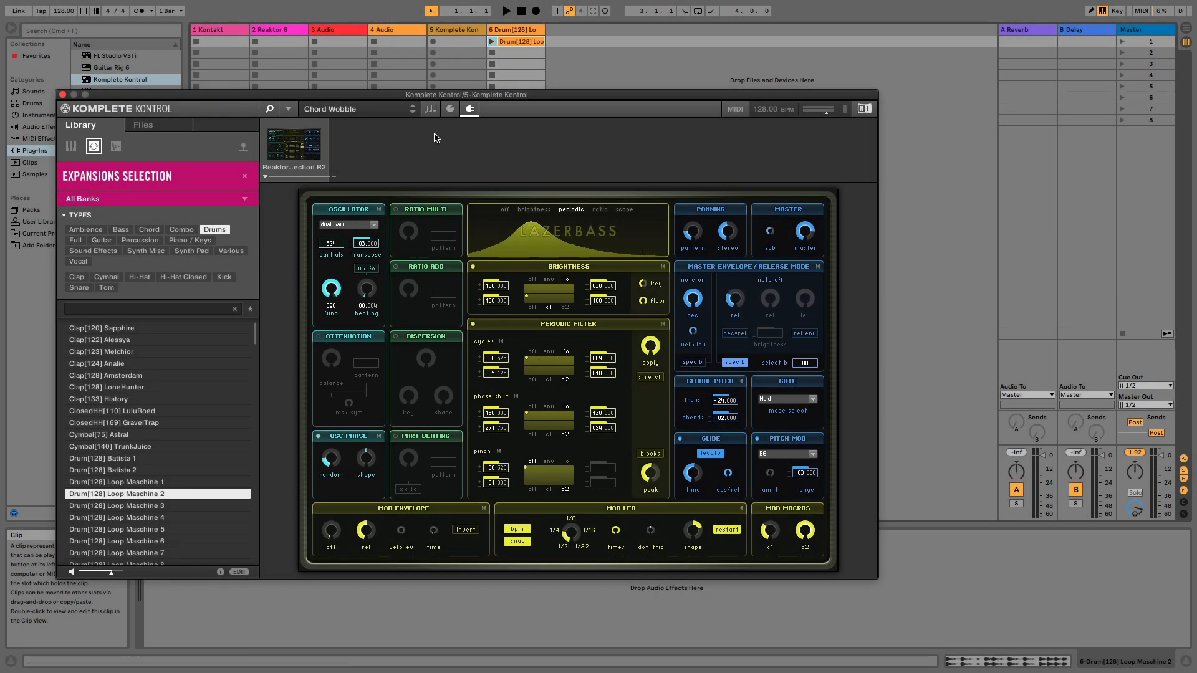
{"action": "double_click", "coordinate": [159, 494]}
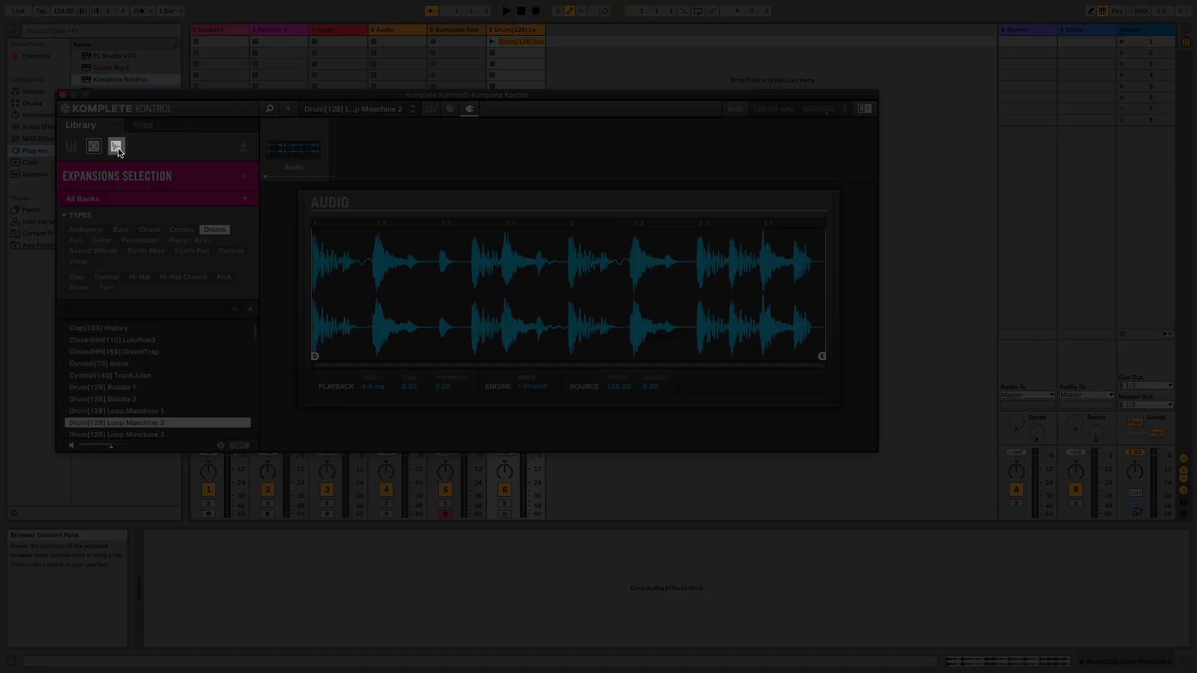
Step: Filter the Expansions Selection one-shot drum samples by Kick and place Kick Abbrand 1 and Kick Alessya DS 1 on new tracks
{"action": "left_click", "coordinate": [118, 149]}
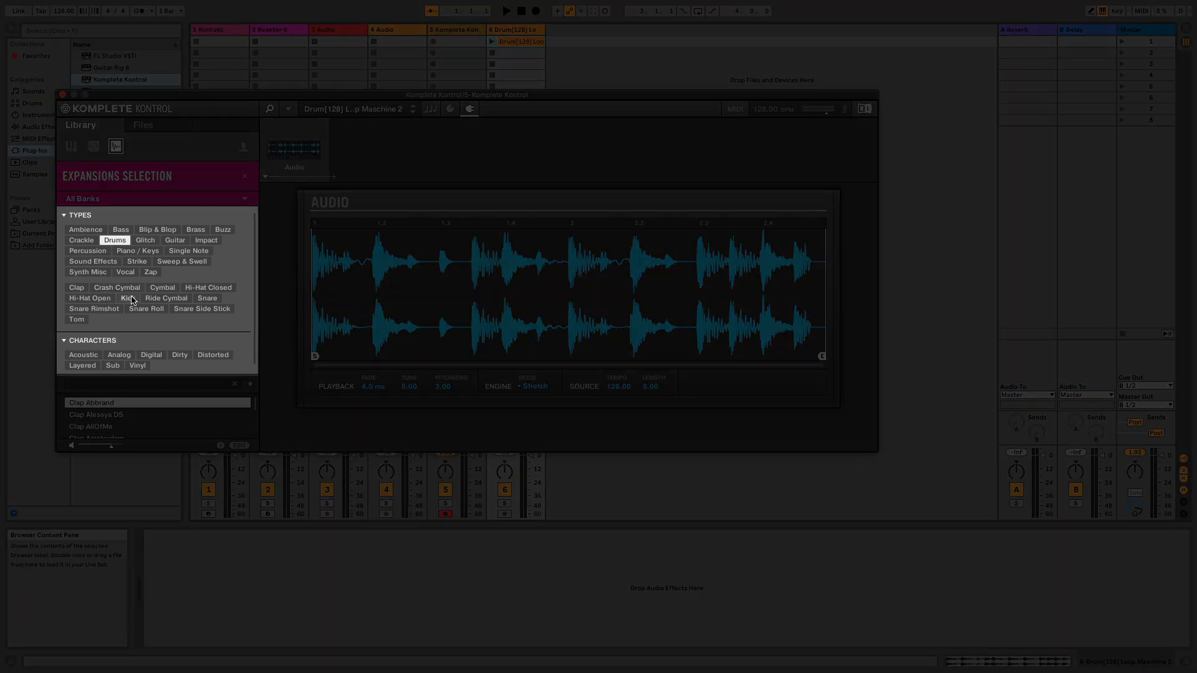
{"action": "left_click", "coordinate": [129, 299]}
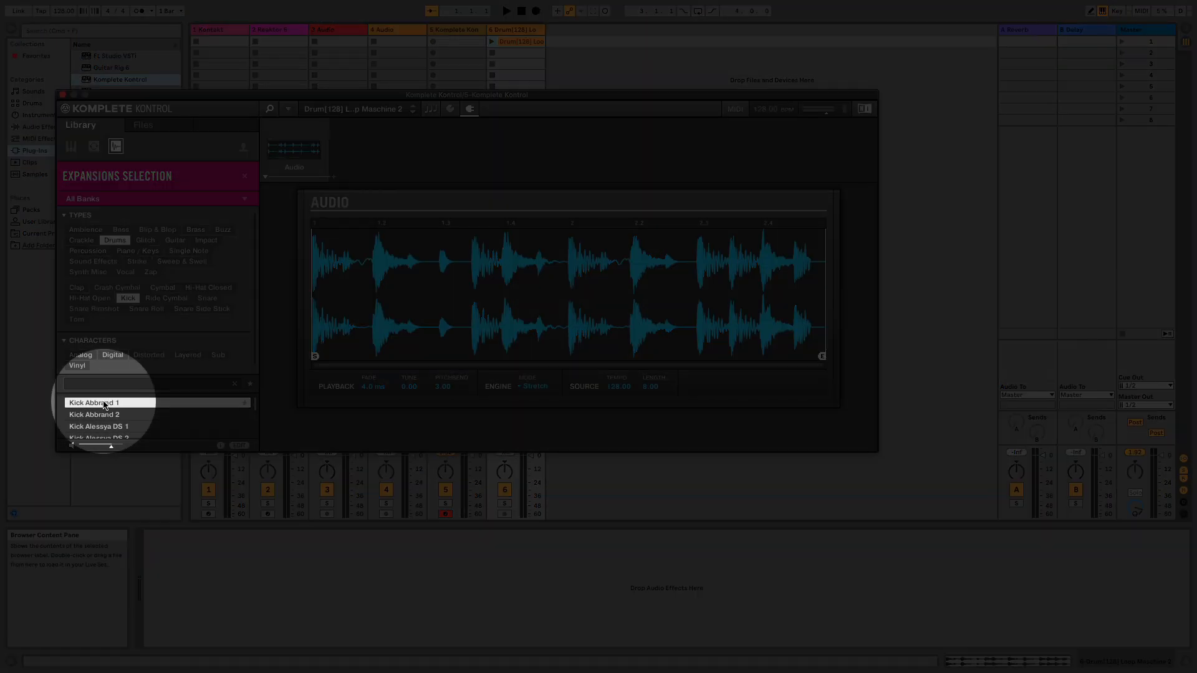
{"action": "left_click_drag", "start_coordinate": [106, 403], "coordinate": [550, 50]}
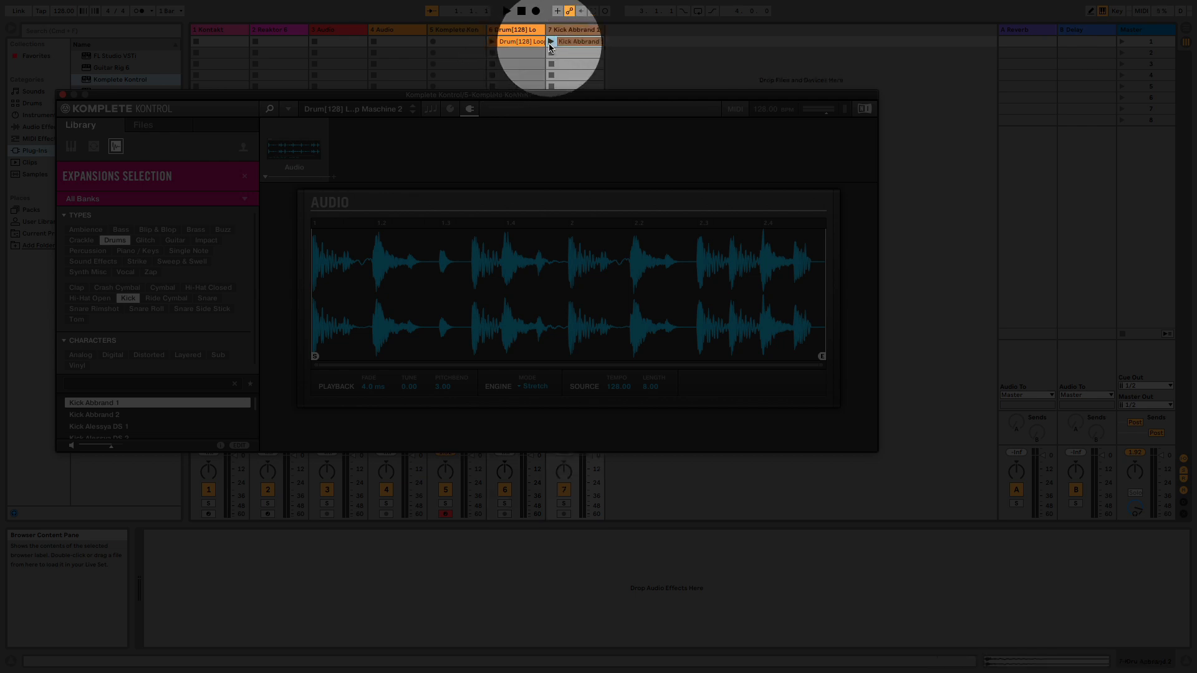
{"action": "left_click_drag", "start_coordinate": [150, 429], "coordinate": [611, 42]}
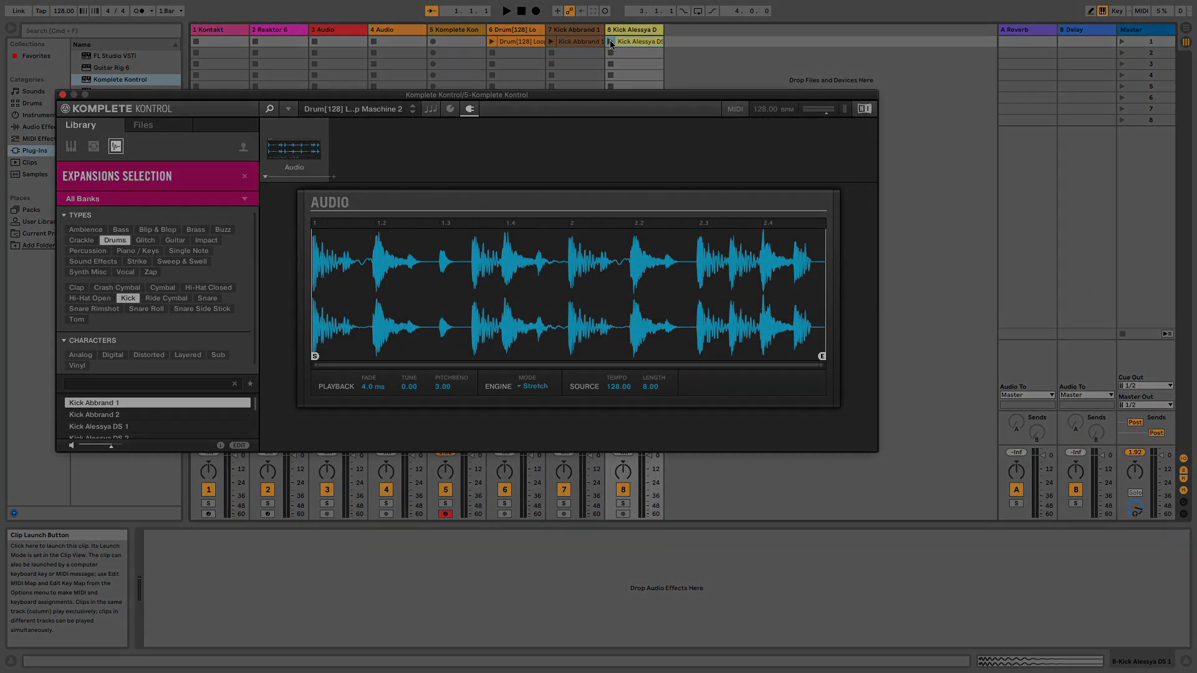